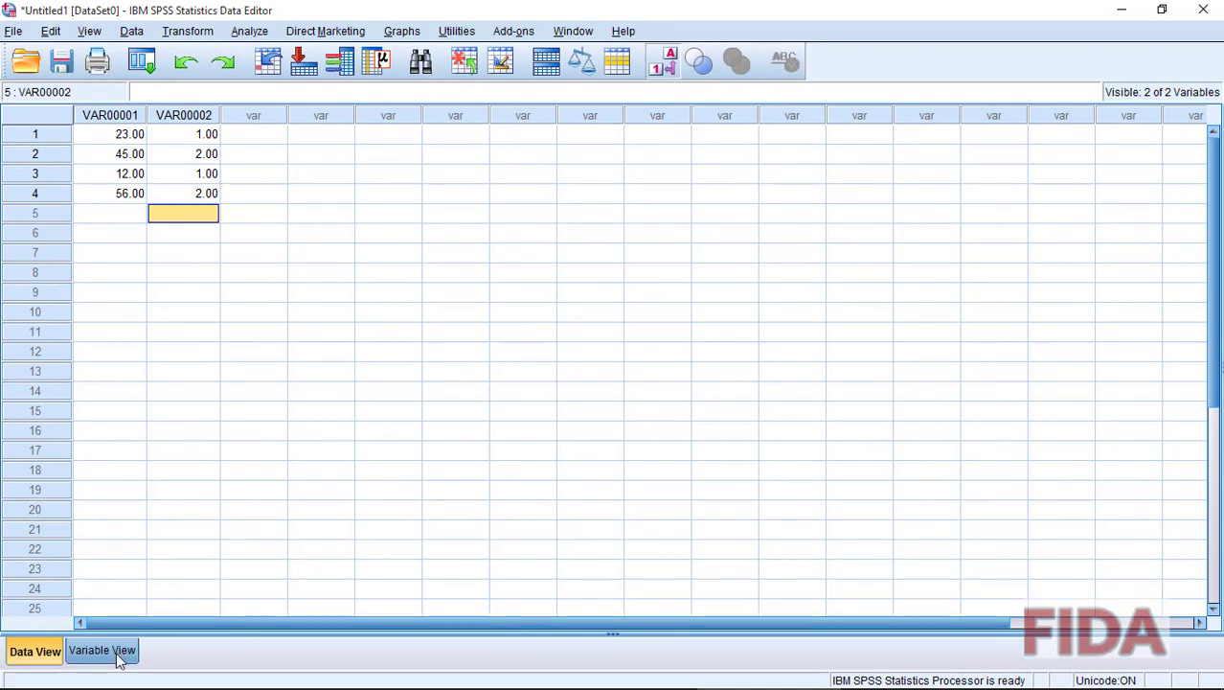
- Rename the first variable Age and the second variable Gender in the variable definitions
{"action": "left_click", "coordinate": [120, 650]}
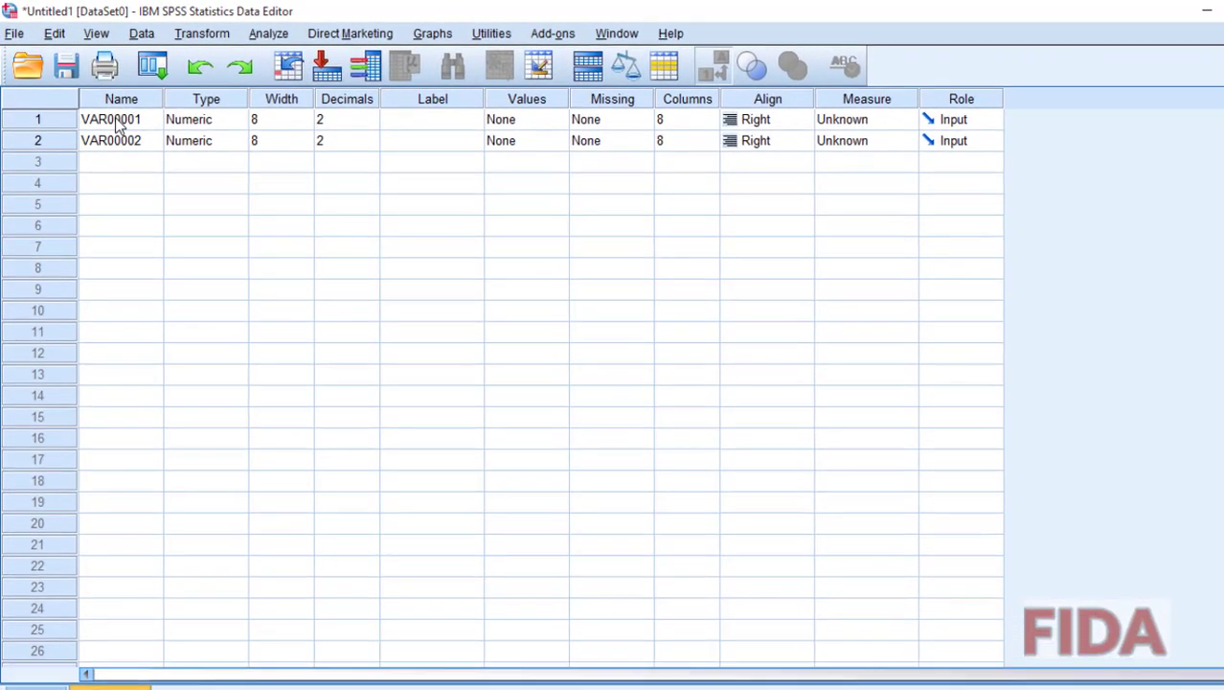
{"action": "left_click", "coordinate": [134, 115]}
{"action": "type", "text": "Age"}
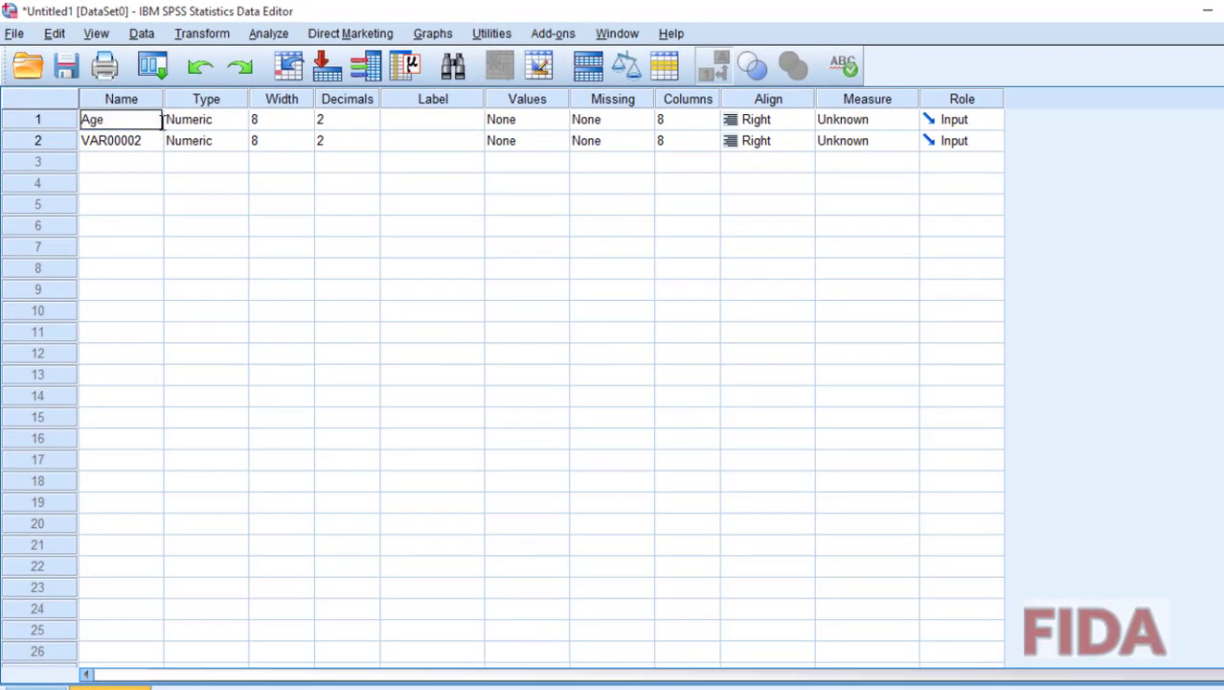
{"action": "key", "text": "Return"}
{"action": "type", "text": "Gender"}
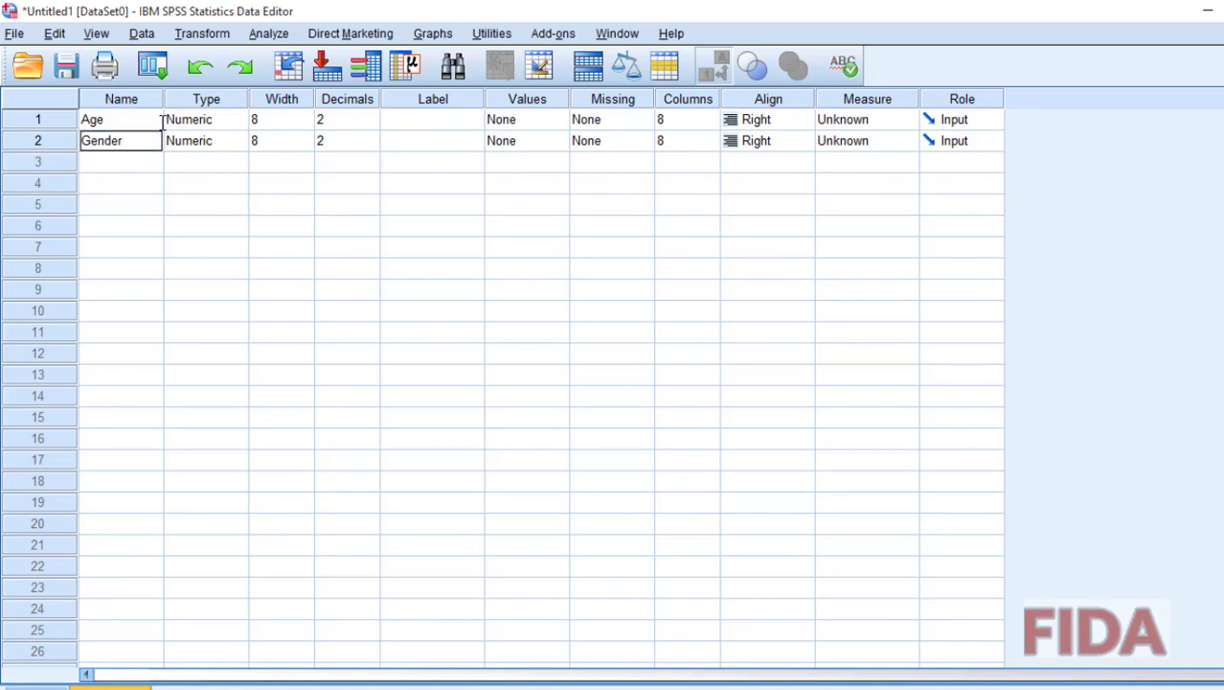
{"action": "key", "text": "Return"}
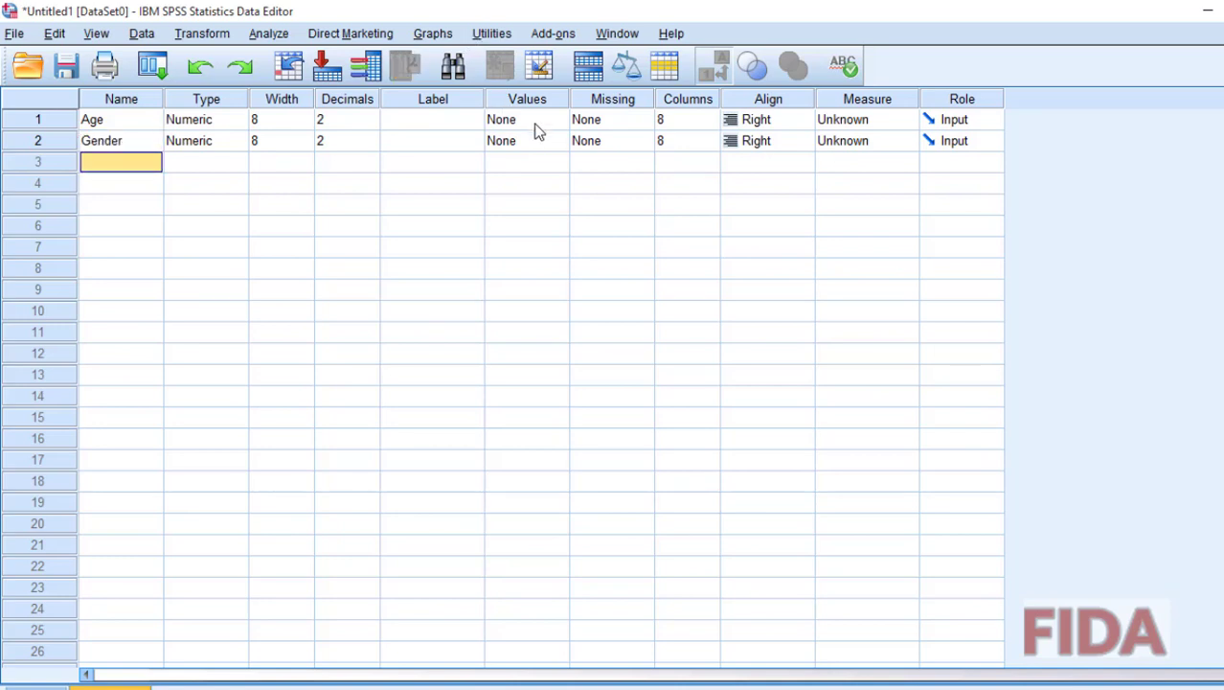
- Define value labels for the Gender variable: 1 as Male and 2 as Female
{"action": "left_click", "coordinate": [558, 144]}
{"action": "left_click", "coordinate": [560, 142]}
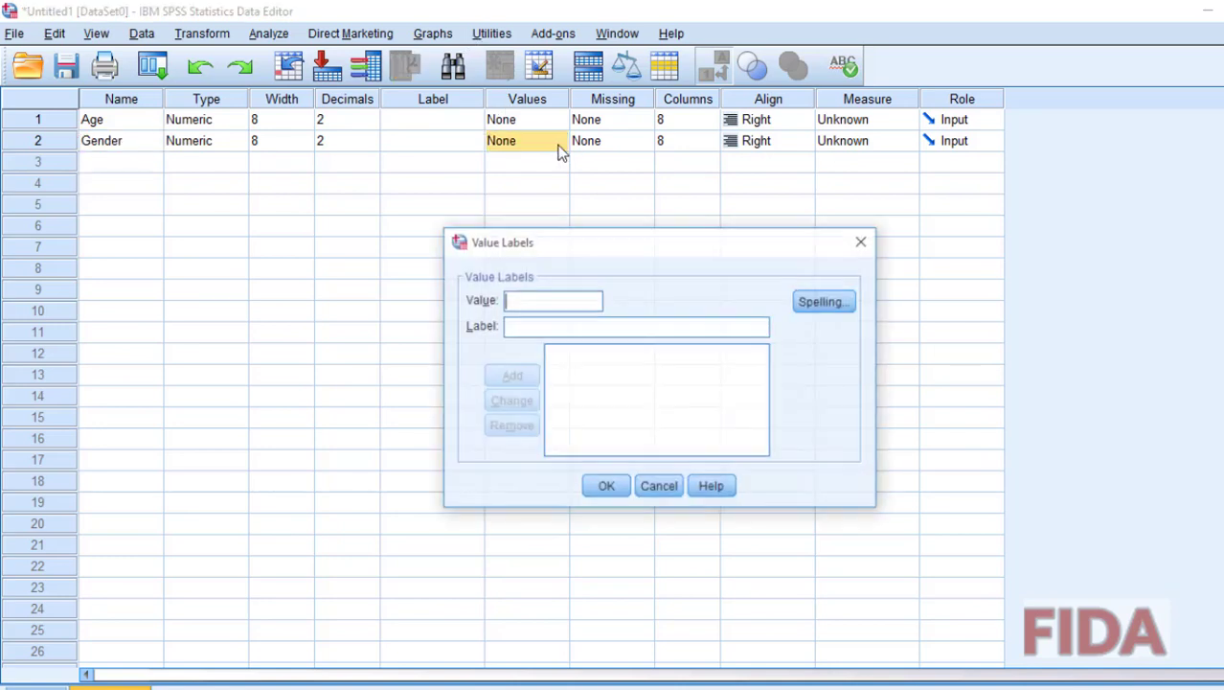
{"action": "left_click", "coordinate": [560, 300]}
{"action": "type", "text": "1"}
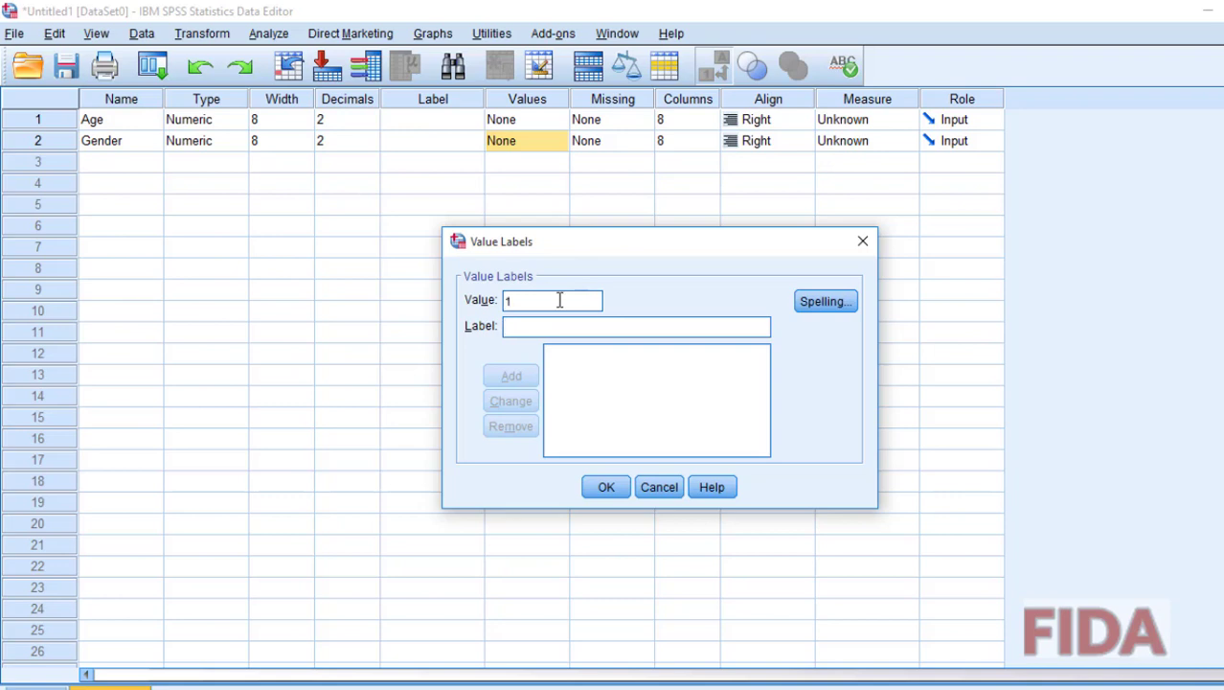
{"action": "key", "text": "Tab"}
{"action": "type", "text": "Male"}
{"action": "key", "text": "Return"}
{"action": "type", "text": "2"}
{"action": "key", "text": "Tab"}
{"action": "type", "text": "F"}
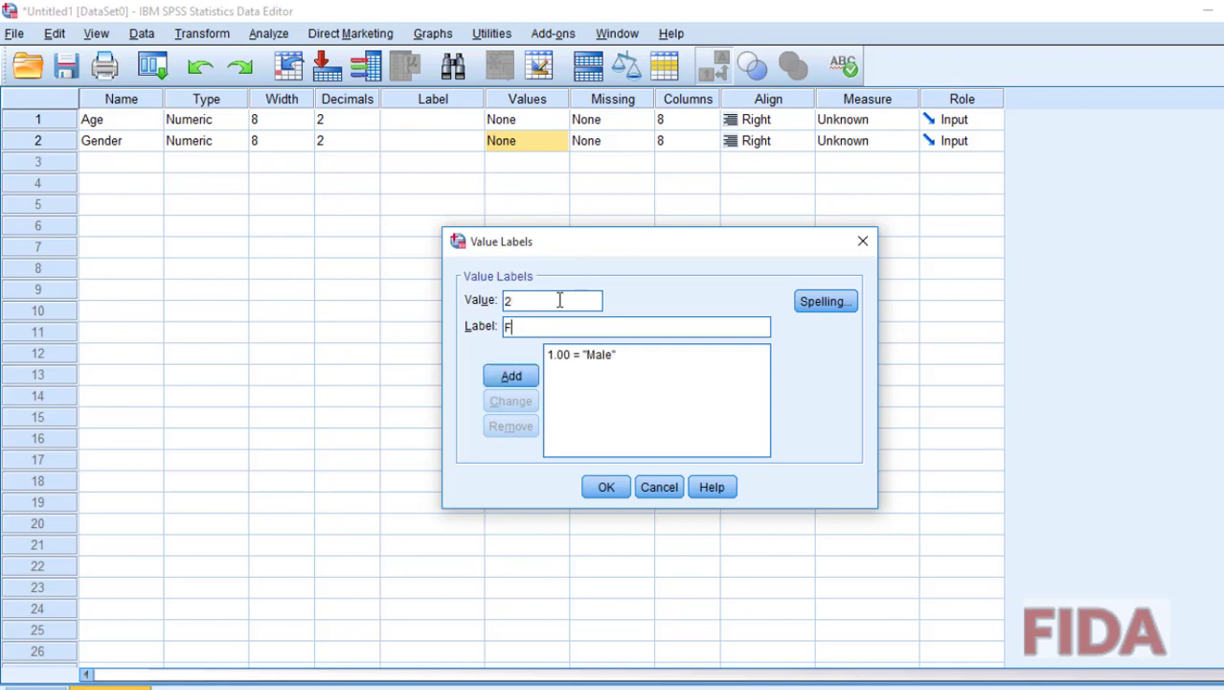
{"action": "type", "text": "emale"}
{"action": "key", "text": "Return"}
{"action": "left_click", "coordinate": [613, 488]}
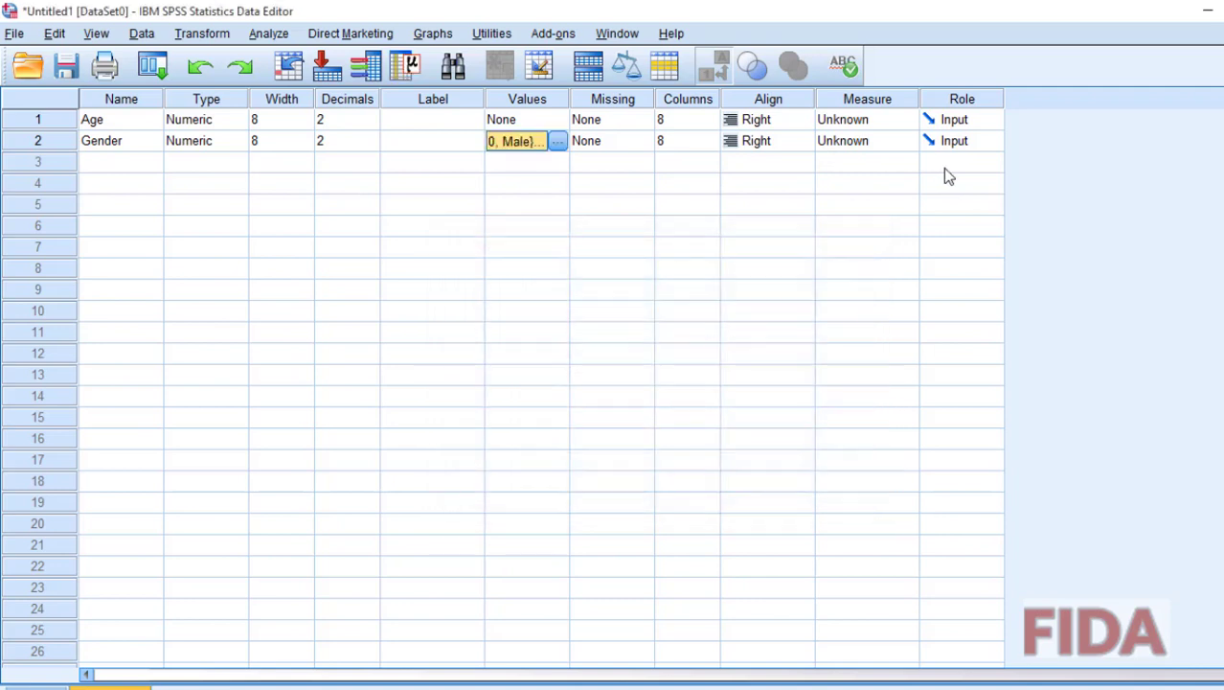
- Set the measurement level of Gender to Nominal and of Age to Scale
{"action": "left_click", "coordinate": [883, 146]}
{"action": "left_click", "coordinate": [859, 199]}
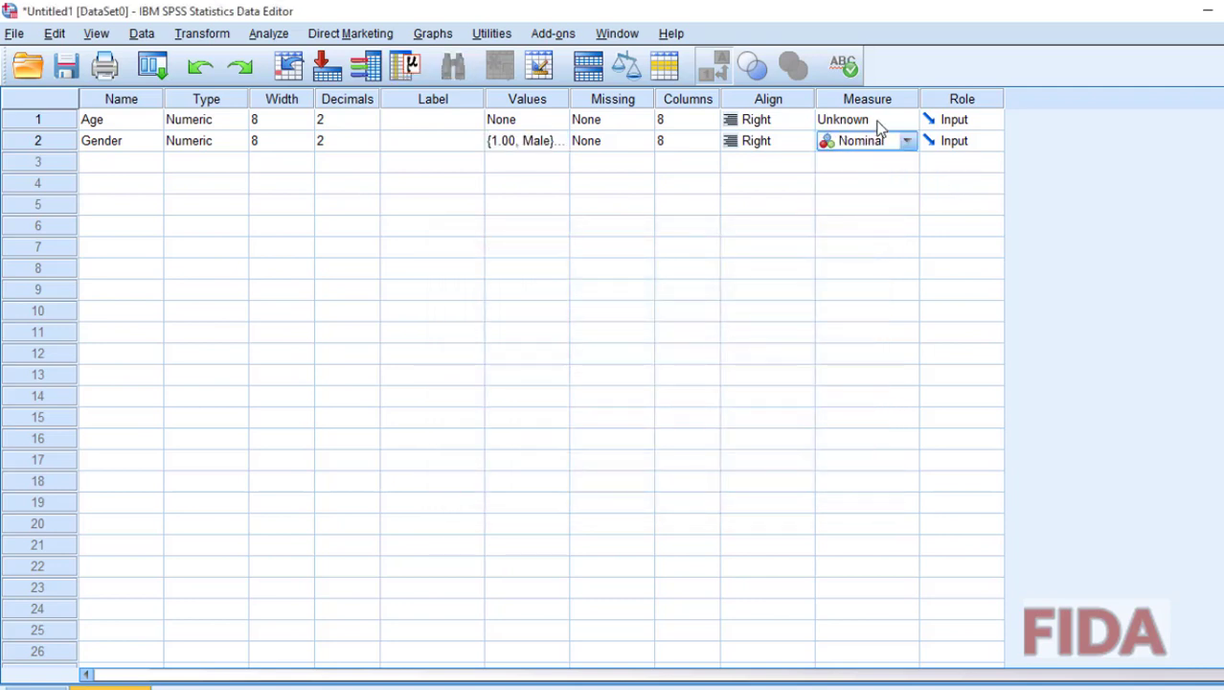
{"action": "left_click", "coordinate": [879, 128]}
{"action": "left_click", "coordinate": [873, 139]}
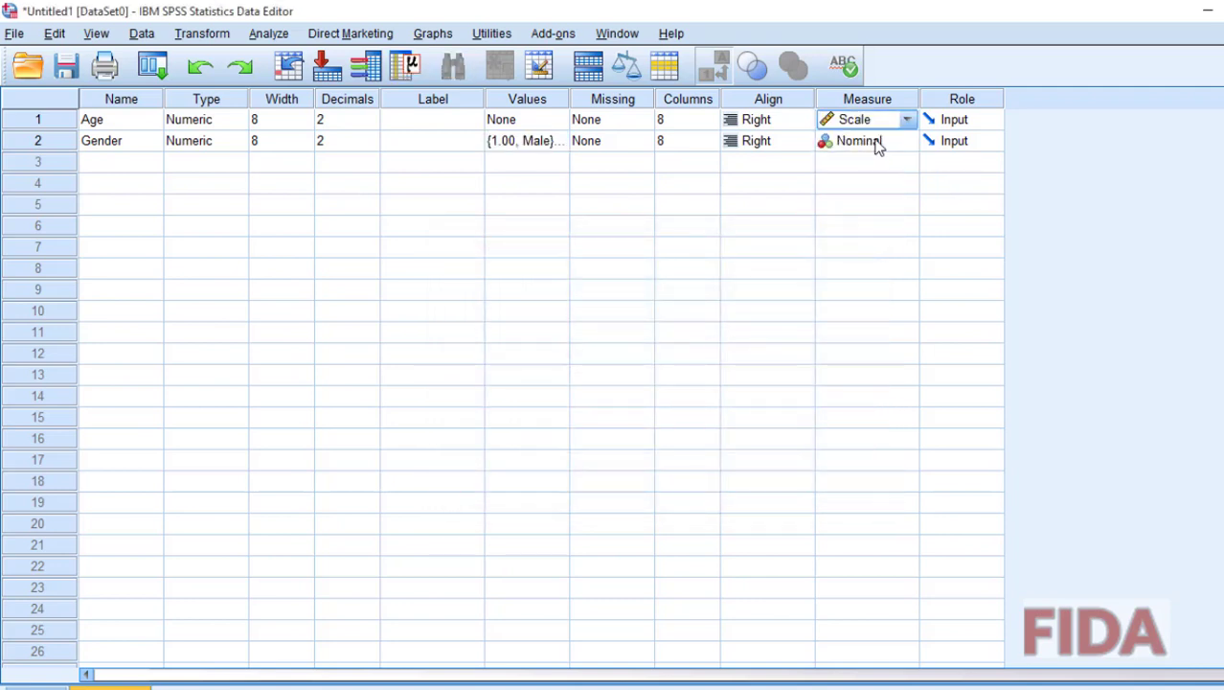
- Label the Age variable "Age of respondents" and the Gender variable "Gender of respondents"
{"action": "left_click", "coordinate": [455, 130]}
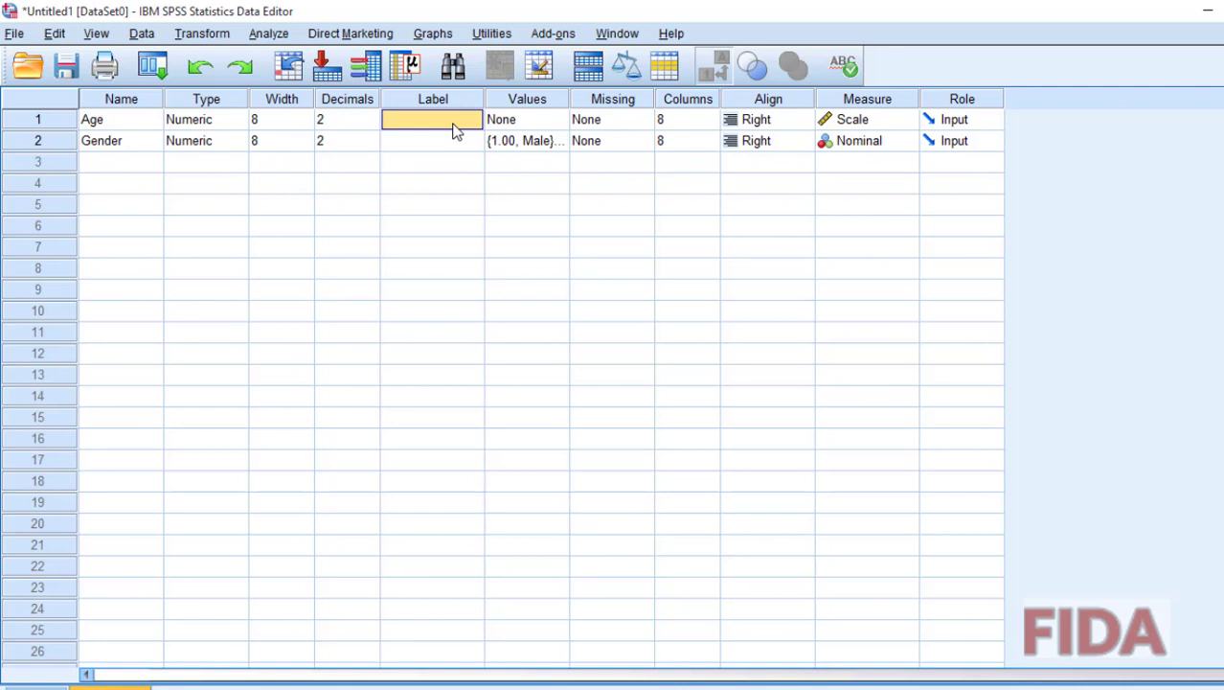
{"action": "type", "text": "Age of r"}
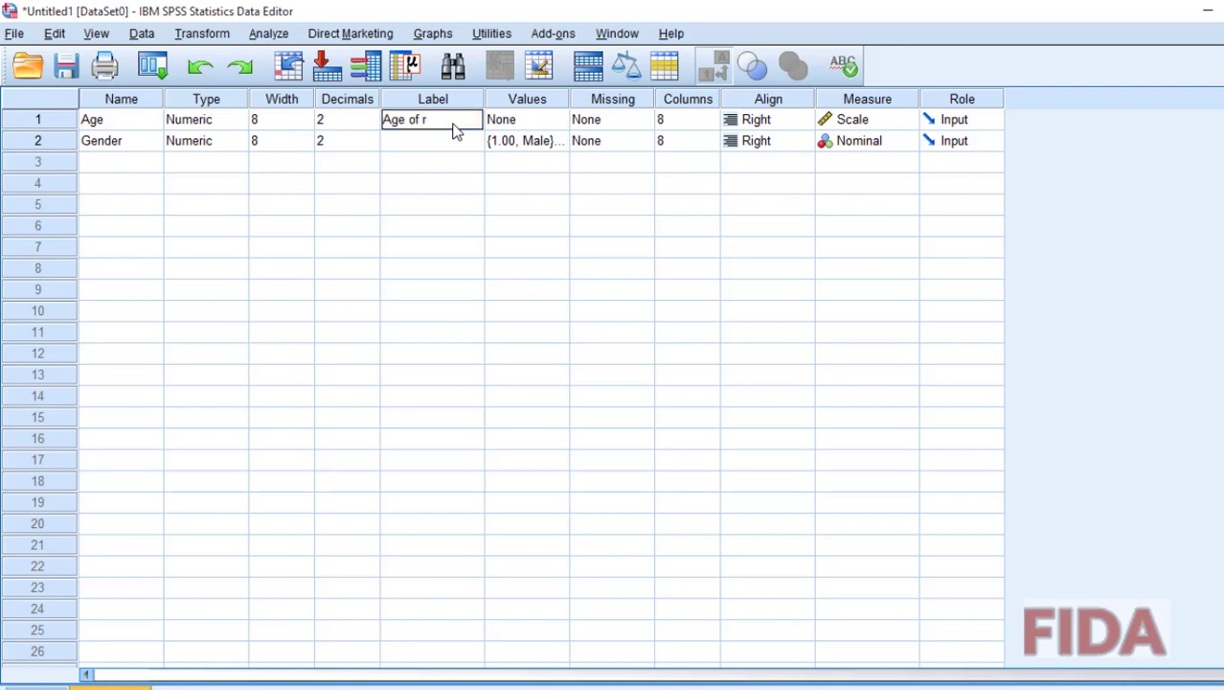
{"action": "type", "text": "espondents"}
{"action": "key", "text": "Return"}
{"action": "type", "text": "Gende"}
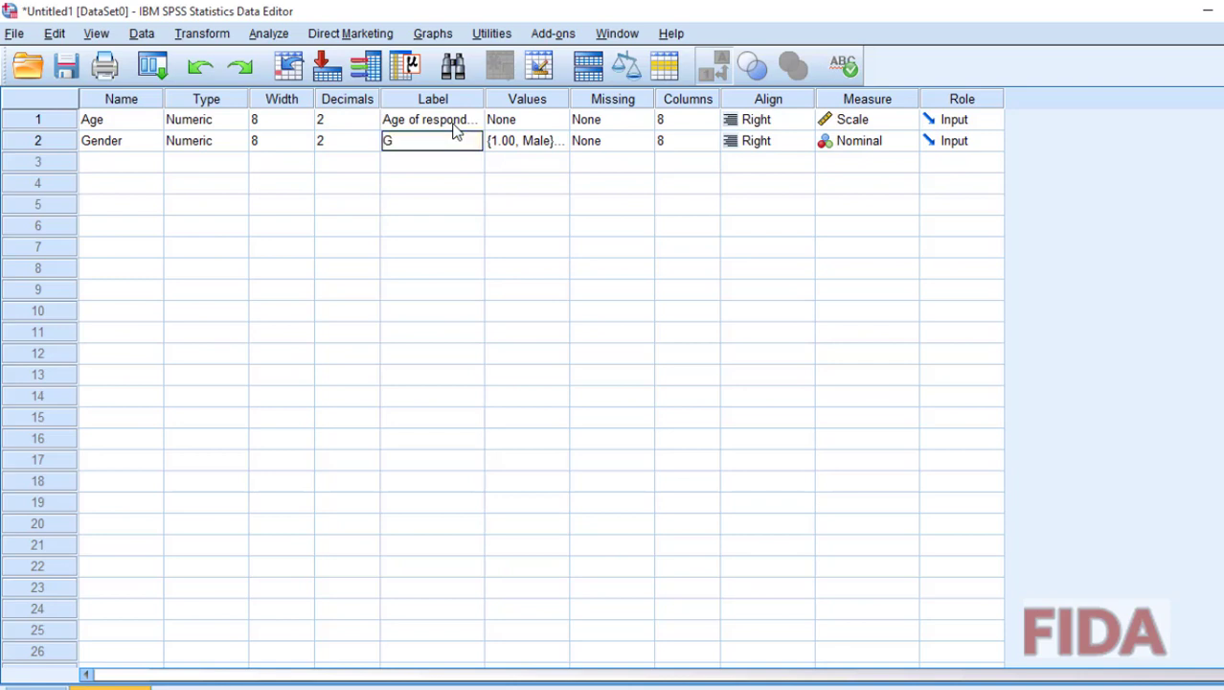
{"action": "type", "text": "r of respondents"}
{"action": "key", "text": "Return"}
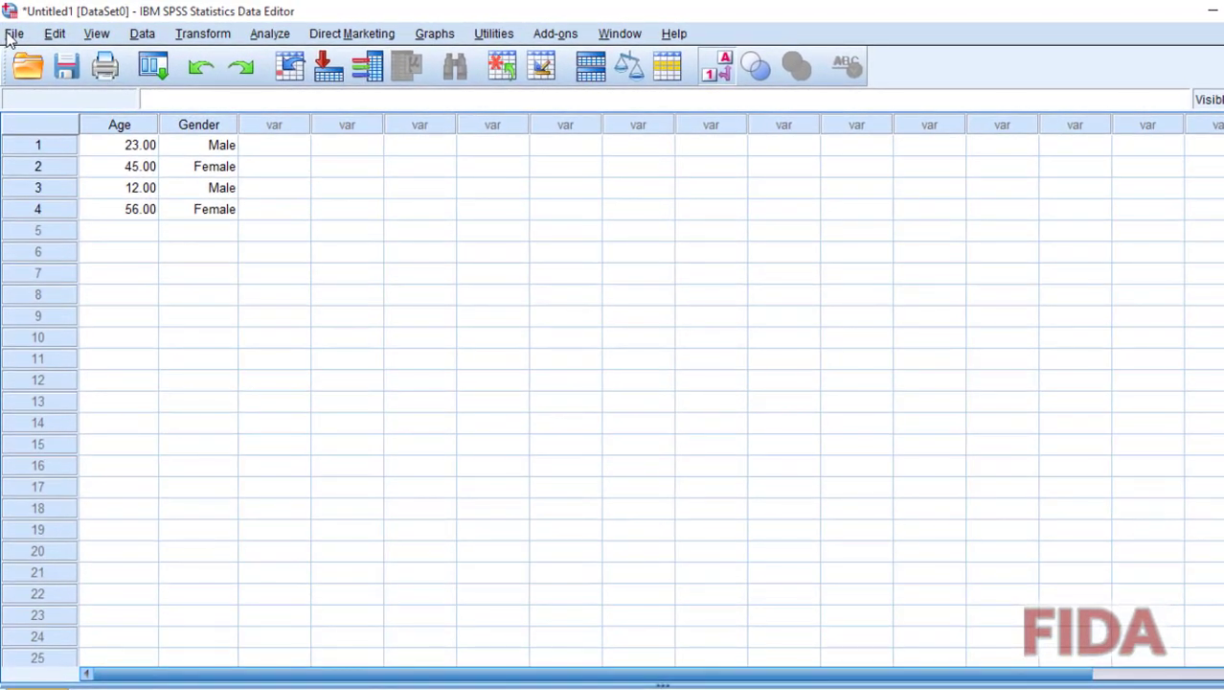
- Create a new empty dataset
{"action": "left_click", "coordinate": [11, 32]}
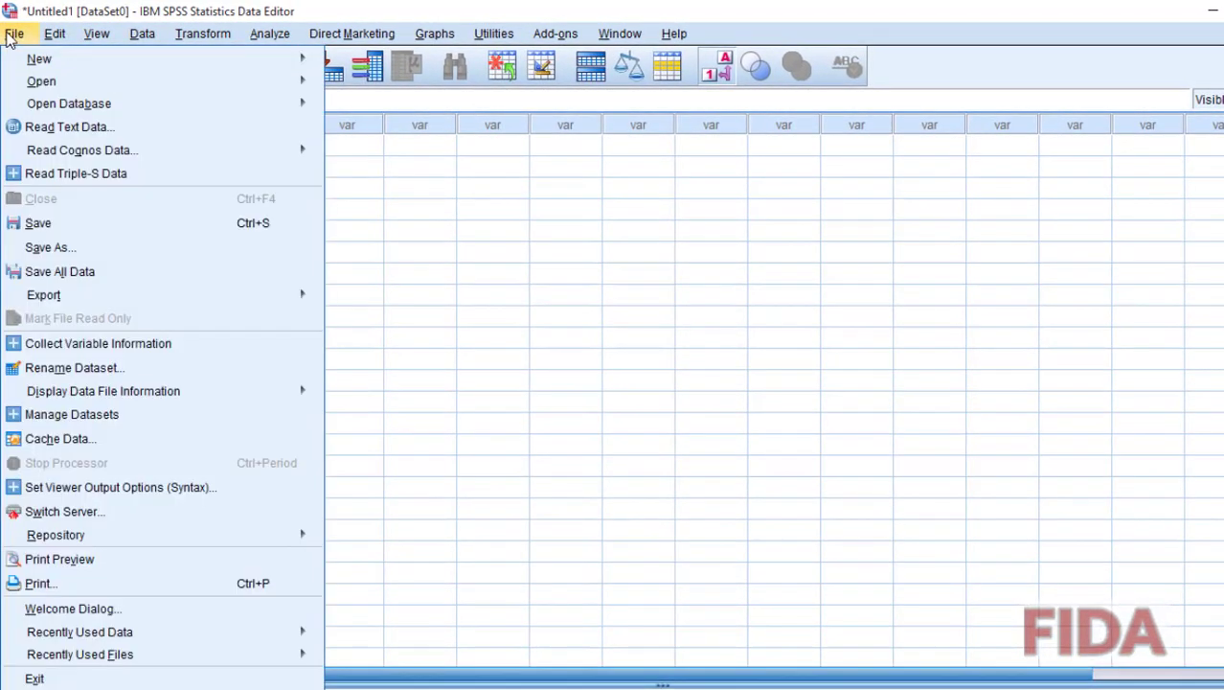
{"action": "mouse_move", "coordinate": [31, 61]}
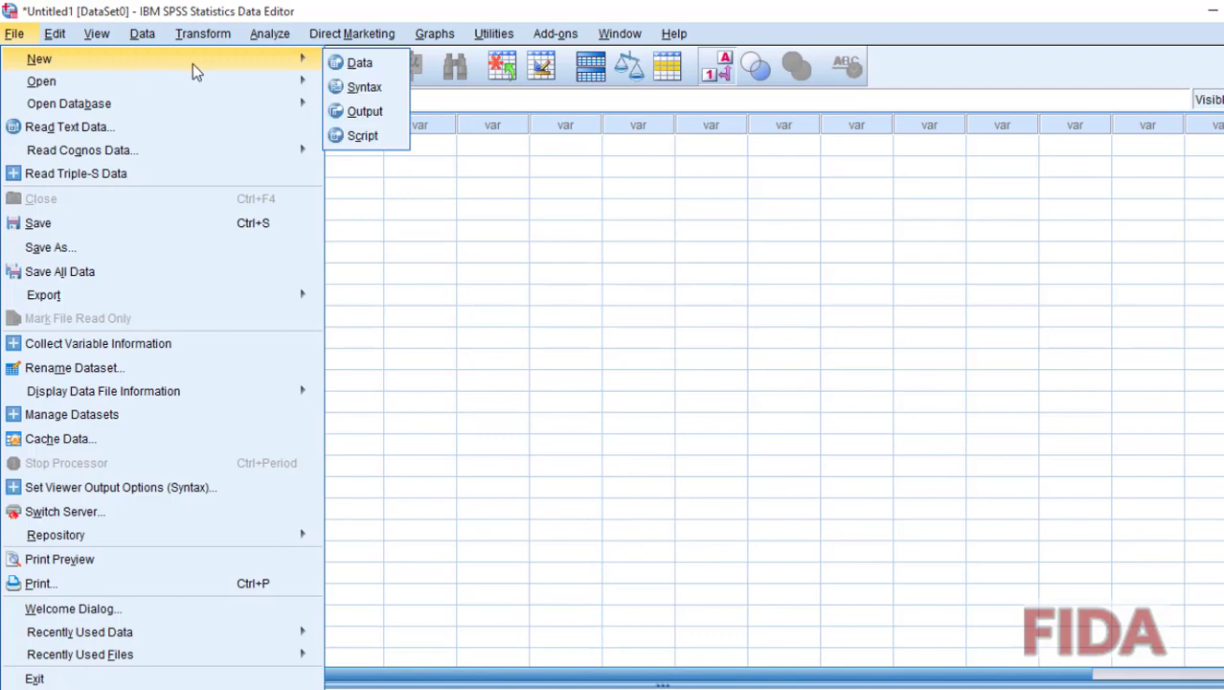
{"action": "left_click", "coordinate": [366, 65]}
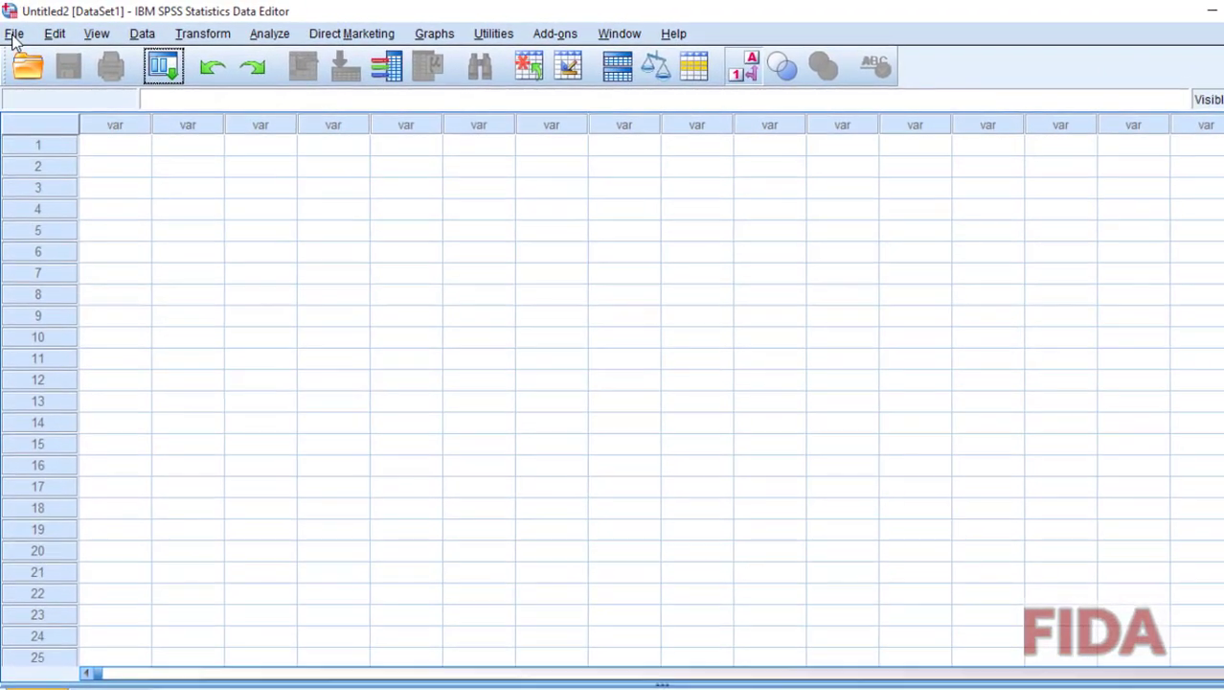
- Open the Excel workbook Hostel Enumeration.xlsx from the Desktop as a data source
{"action": "left_click", "coordinate": [13, 31]}
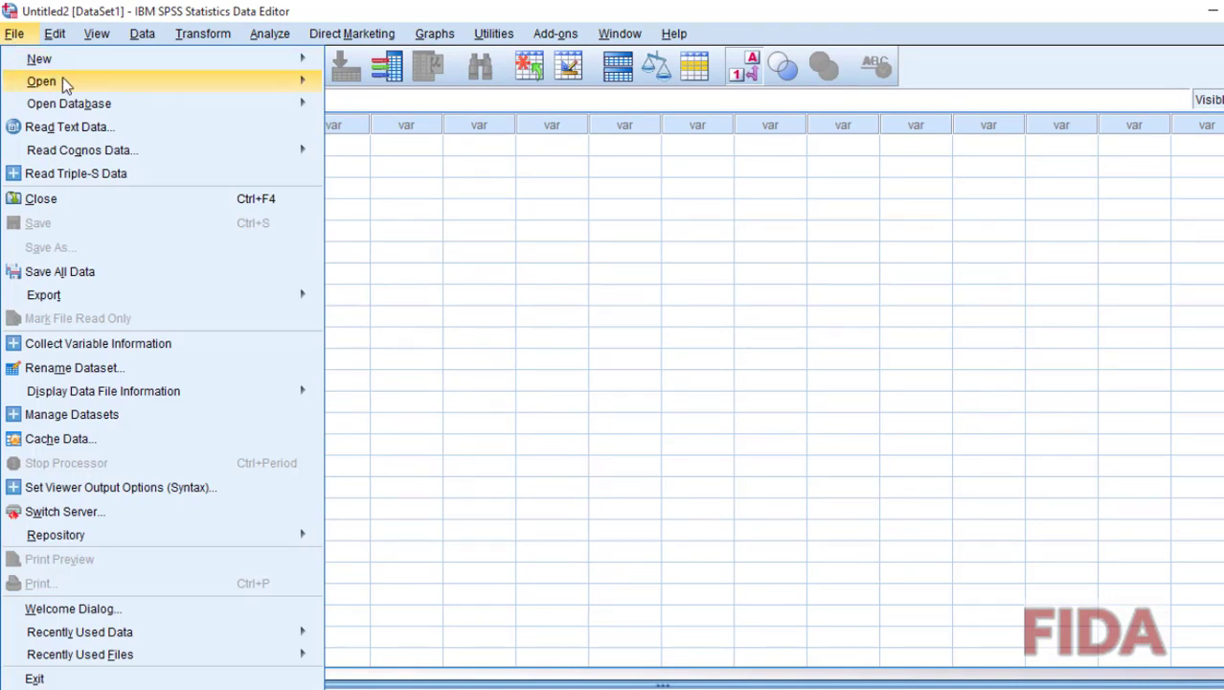
{"action": "mouse_move", "coordinate": [217, 80]}
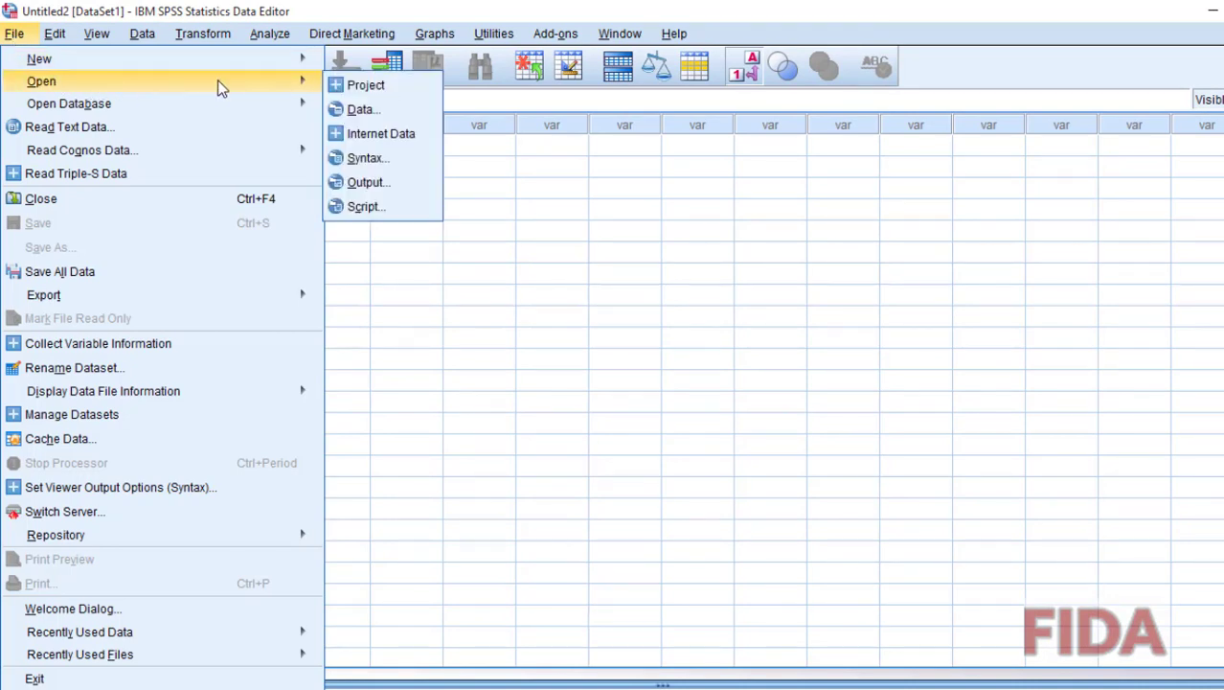
{"action": "left_click", "coordinate": [357, 110]}
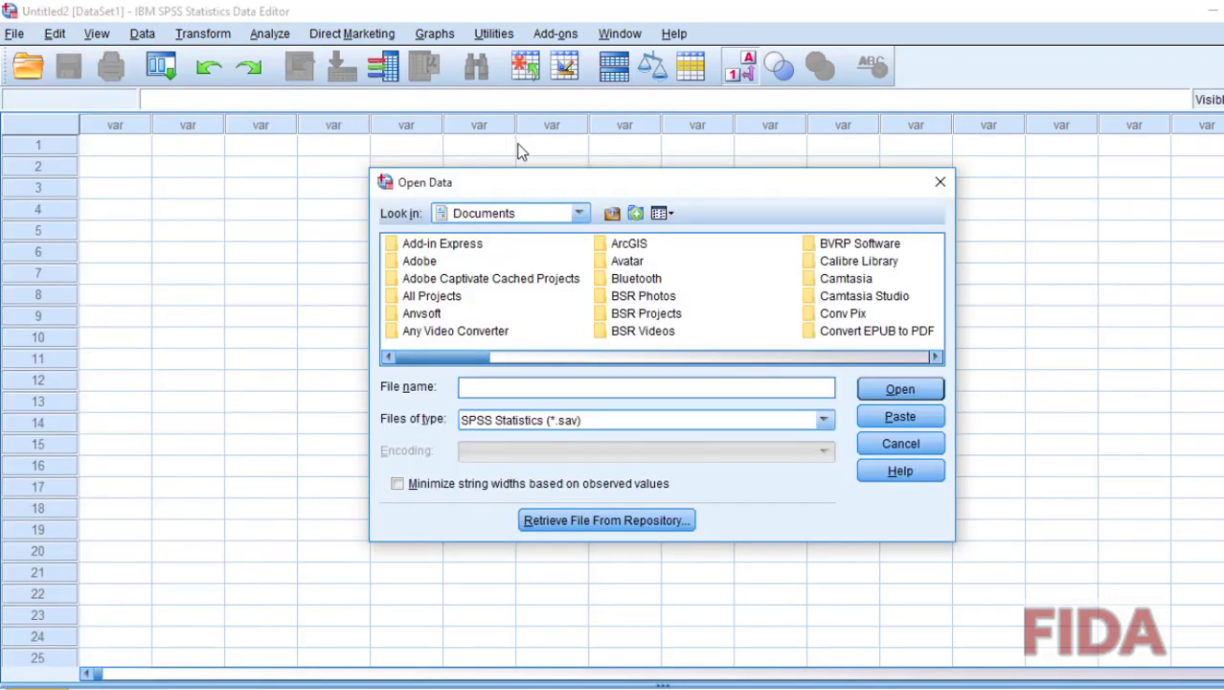
{"action": "left_click", "coordinate": [578, 215]}
{"action": "scroll", "coordinate": [517, 283], "scroll_direction": "up", "scroll_amount": 2}
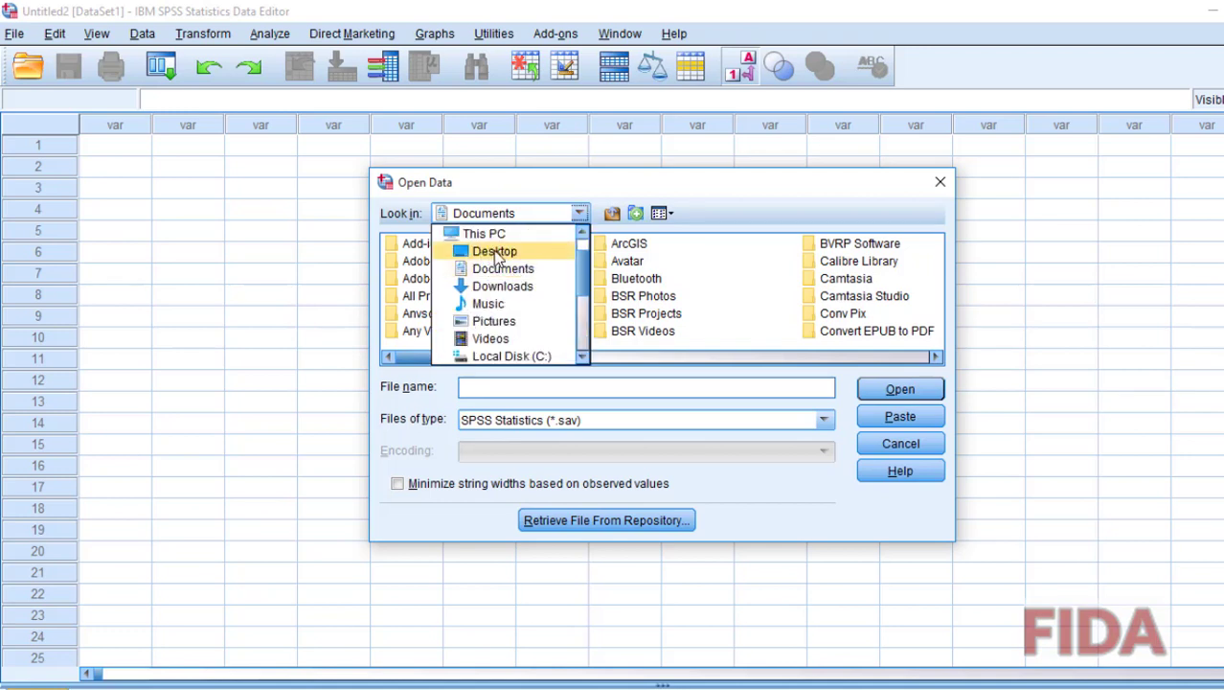
{"action": "left_click", "coordinate": [495, 252]}
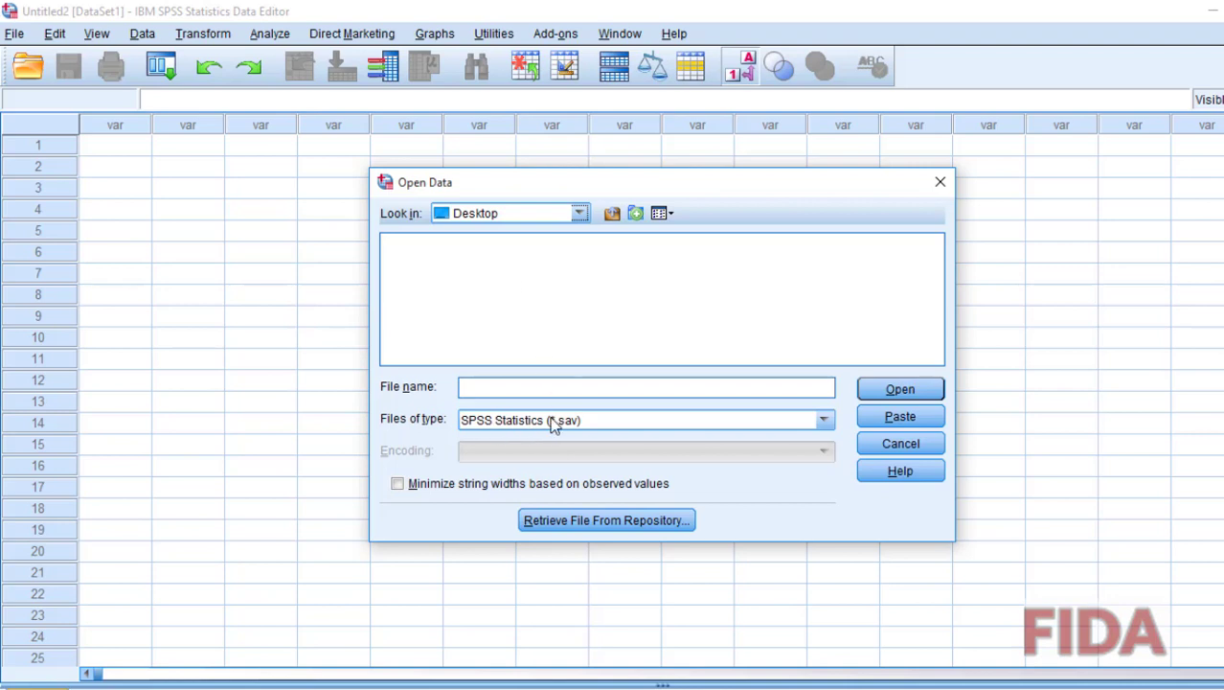
{"action": "left_click", "coordinate": [824, 421]}
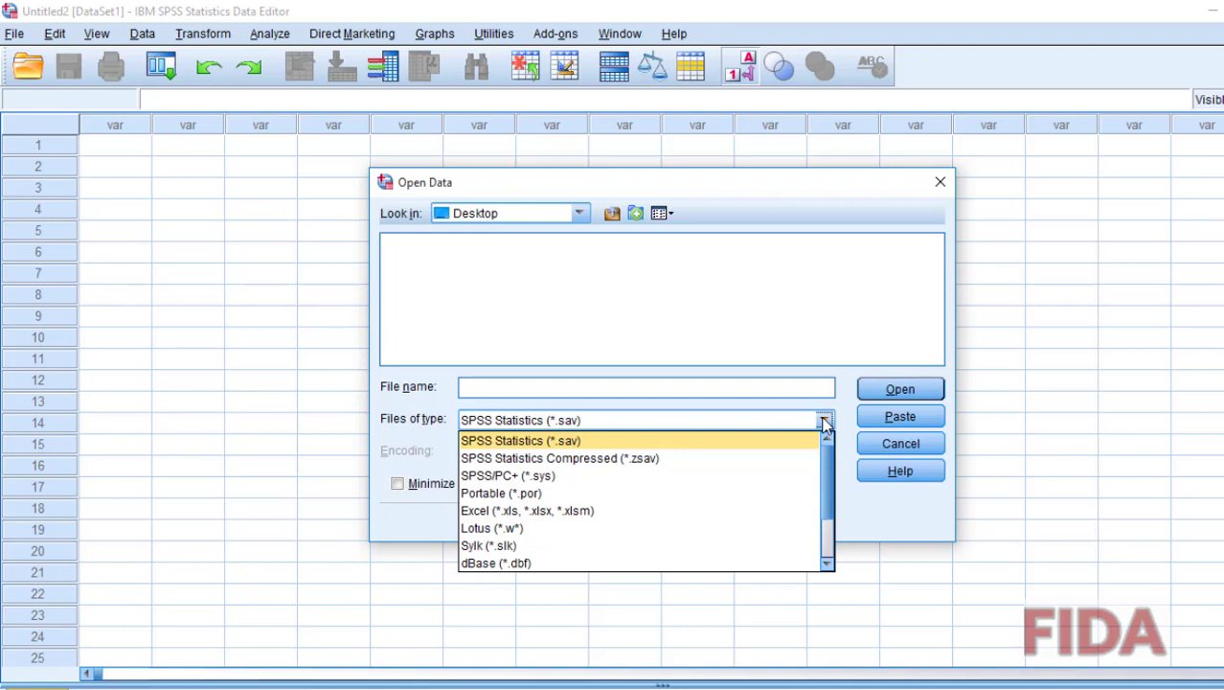
{"action": "left_click", "coordinate": [515, 511]}
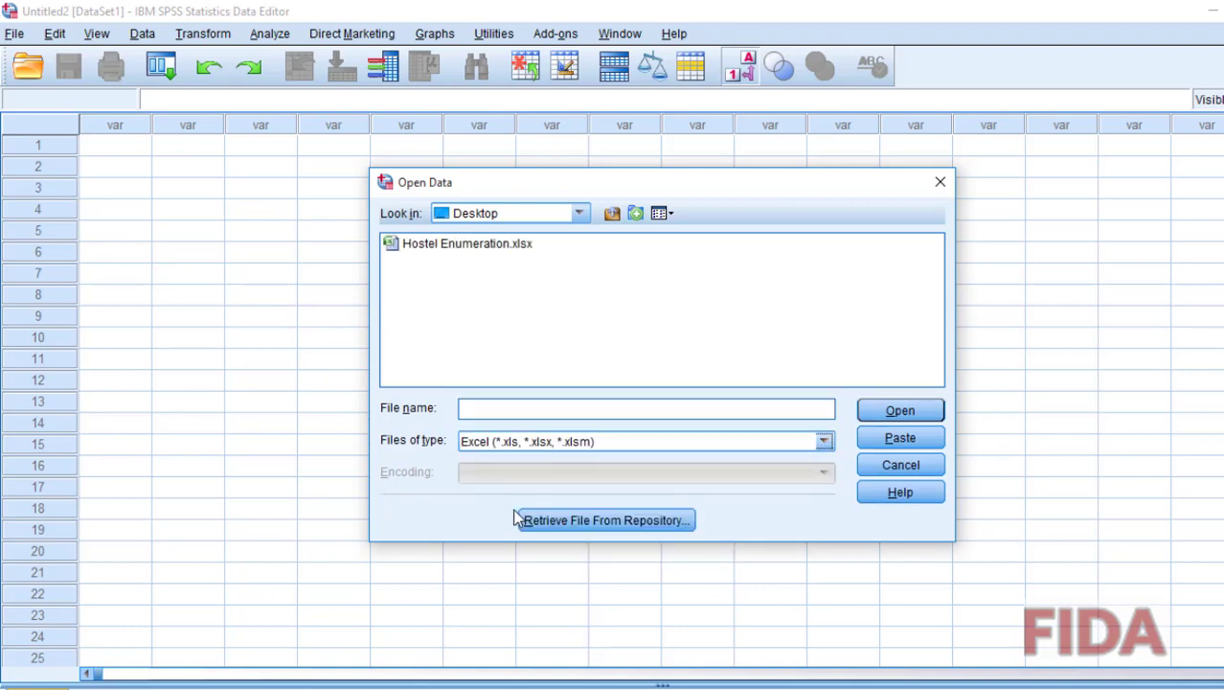
{"action": "left_click", "coordinate": [443, 246]}
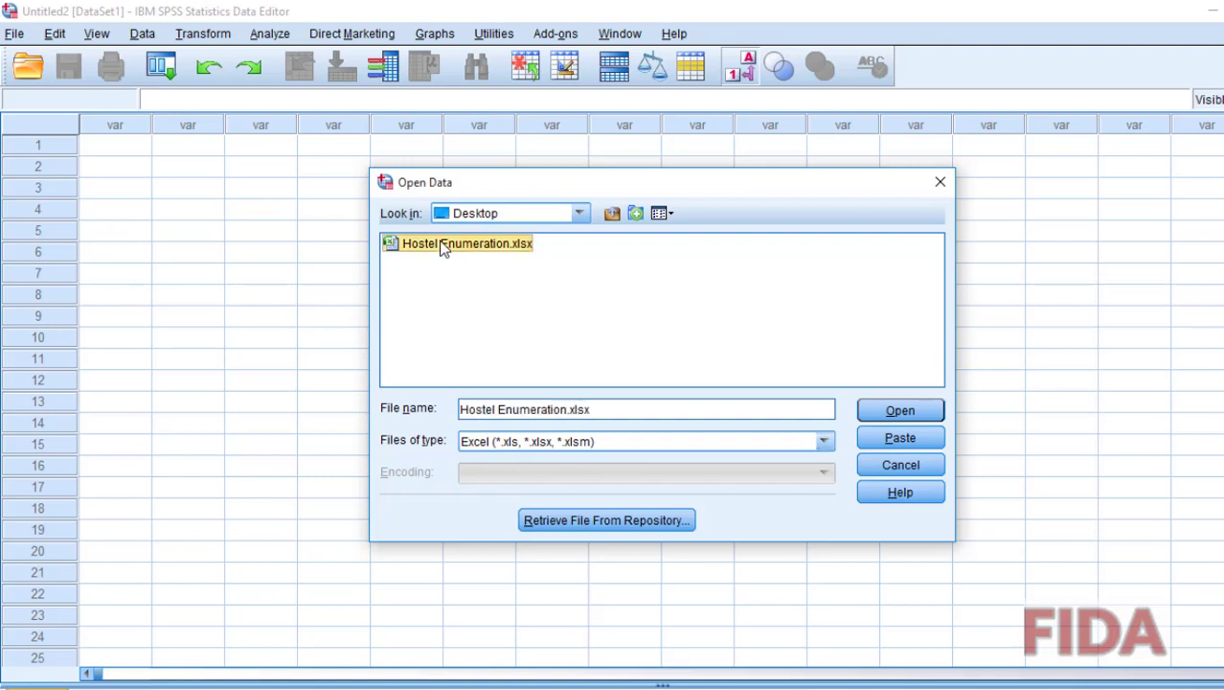
{"action": "left_click", "coordinate": [899, 411]}
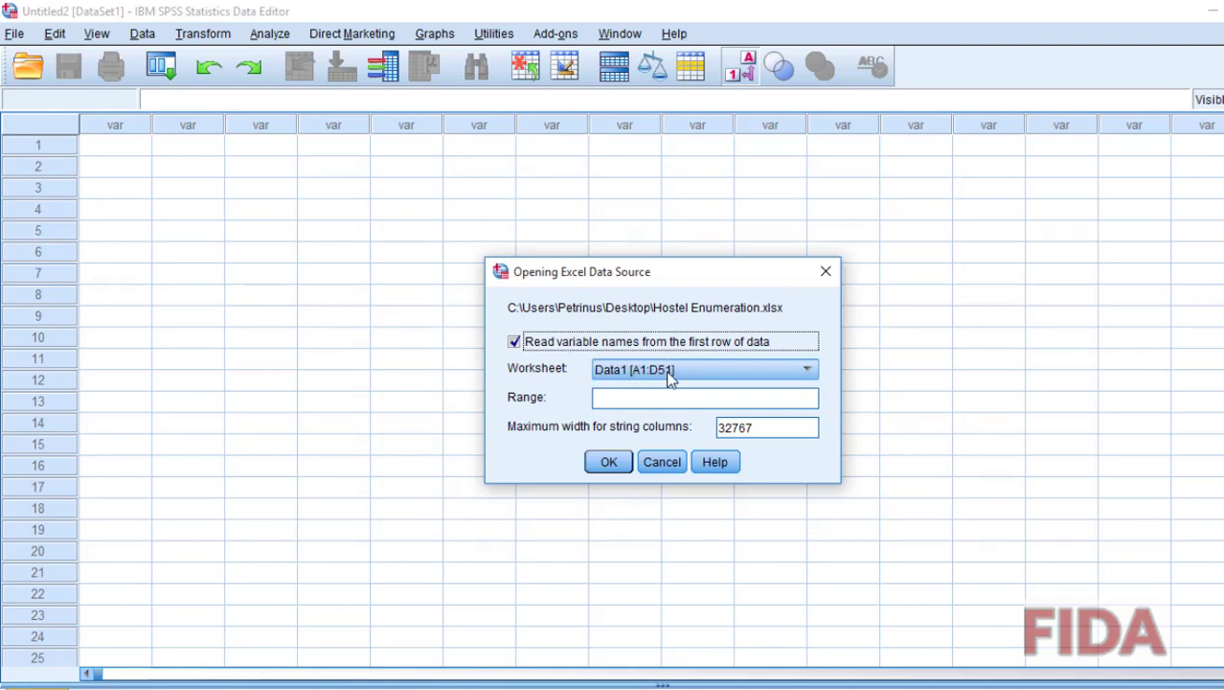
- Import worksheet Data1 [A1:D51] from the workbook, leaving the cell range blank
{"action": "left_click", "coordinate": [735, 371]}
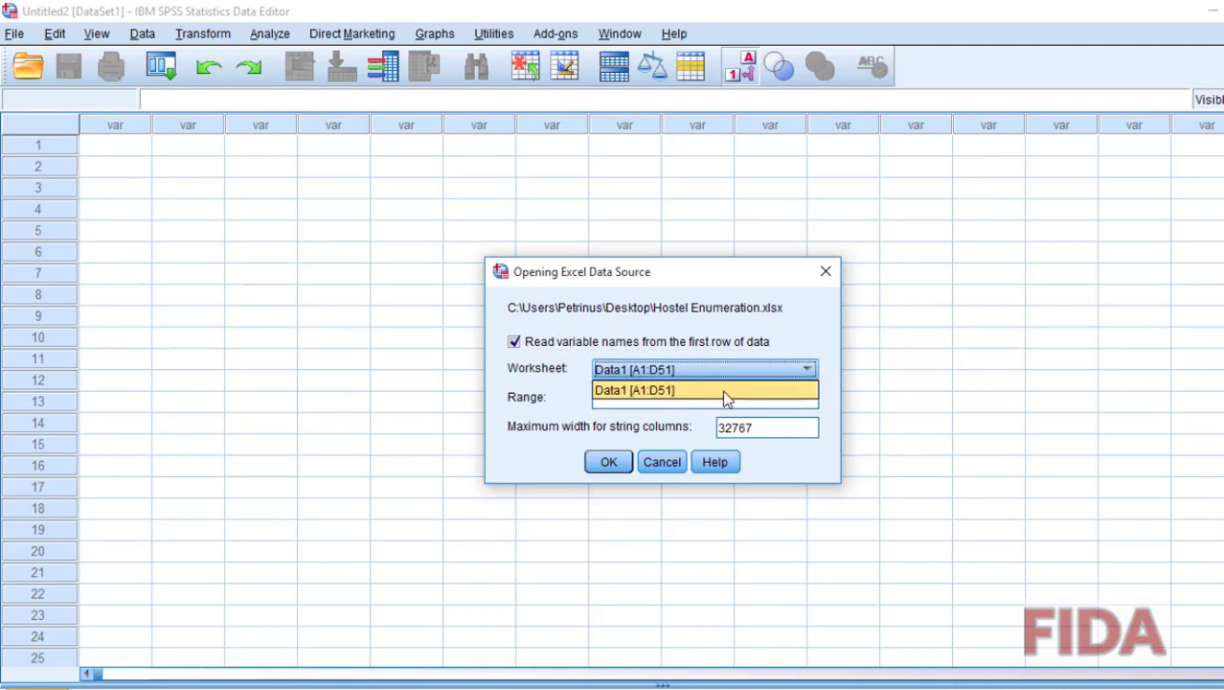
{"action": "left_click", "coordinate": [745, 393]}
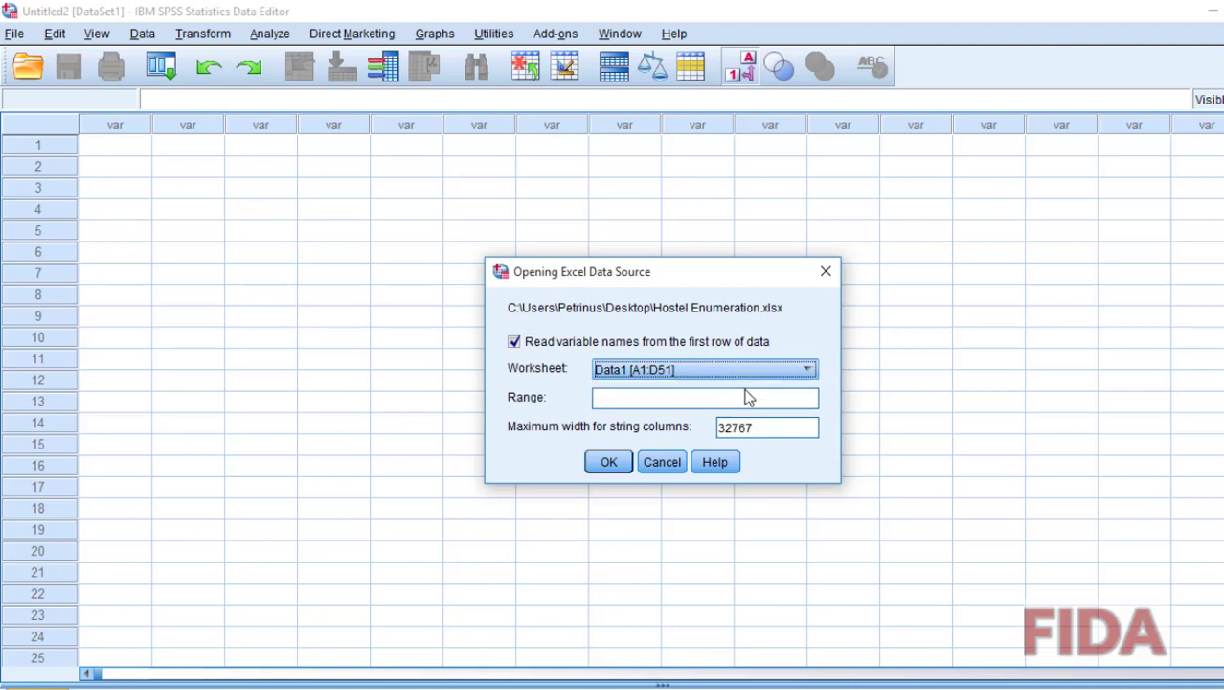
{"action": "left_click", "coordinate": [634, 396]}
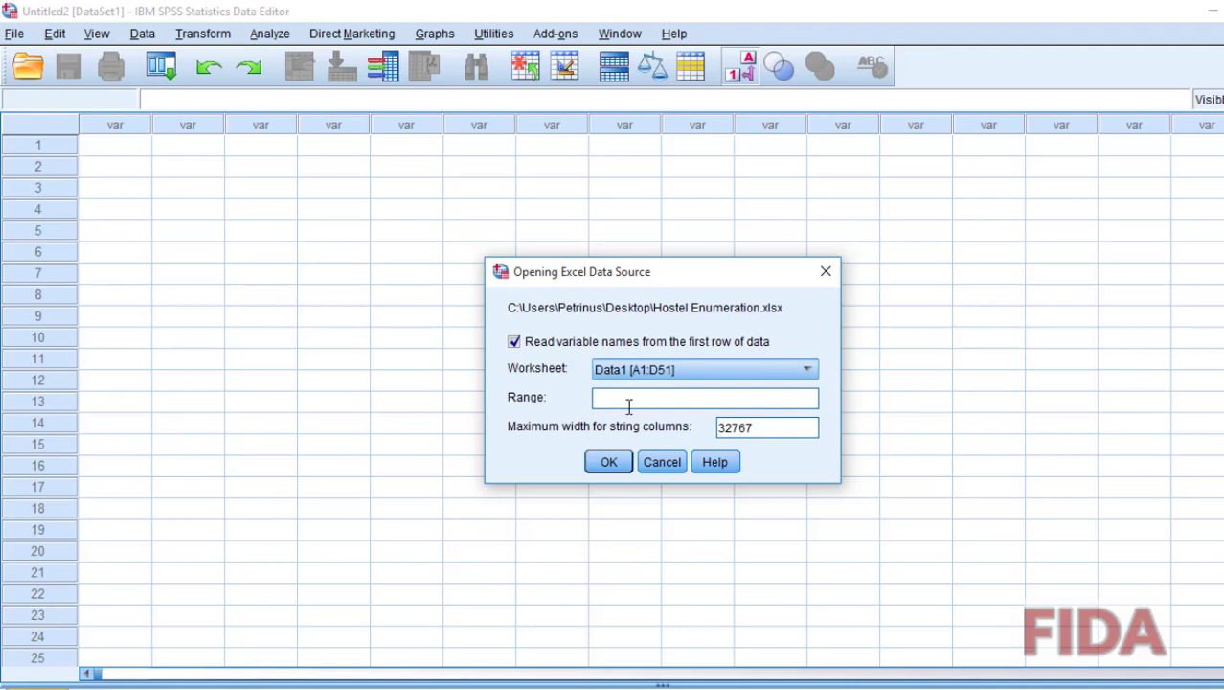
{"action": "left_click", "coordinate": [611, 461]}
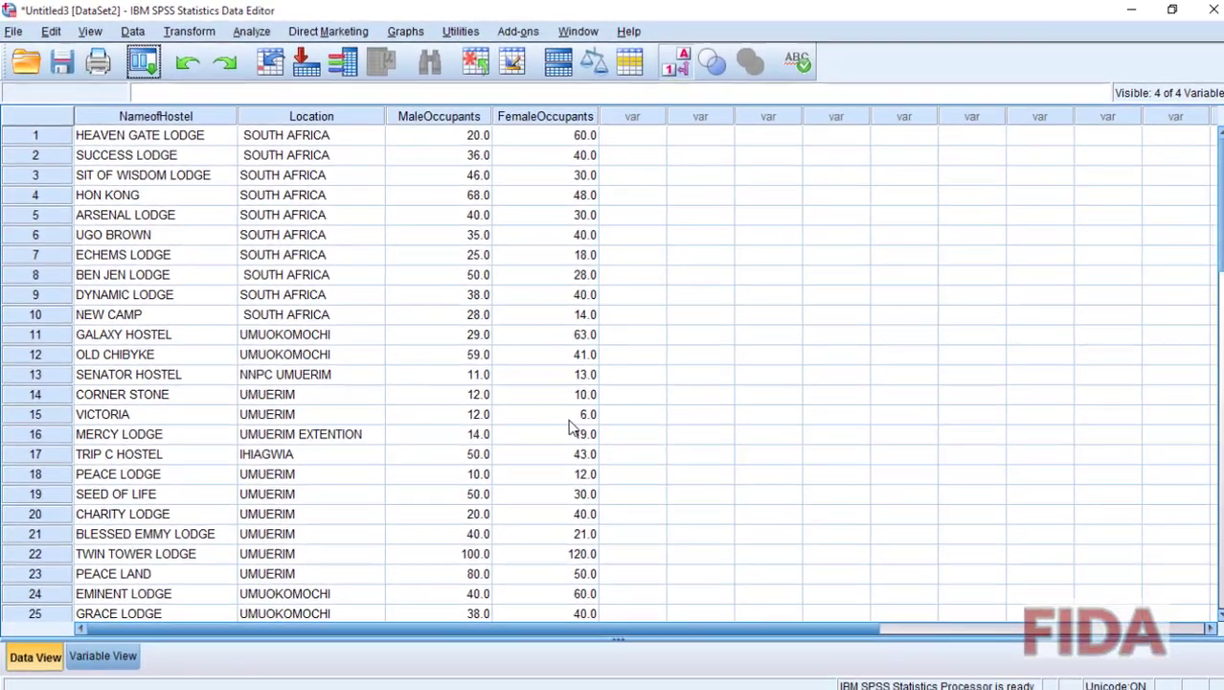
- Look through the imported hostel records and widen the Label column in the variable definitions so the full labels fit
{"action": "scroll", "coordinate": [510, 272], "scroll_direction": "down", "scroll_amount": 12}
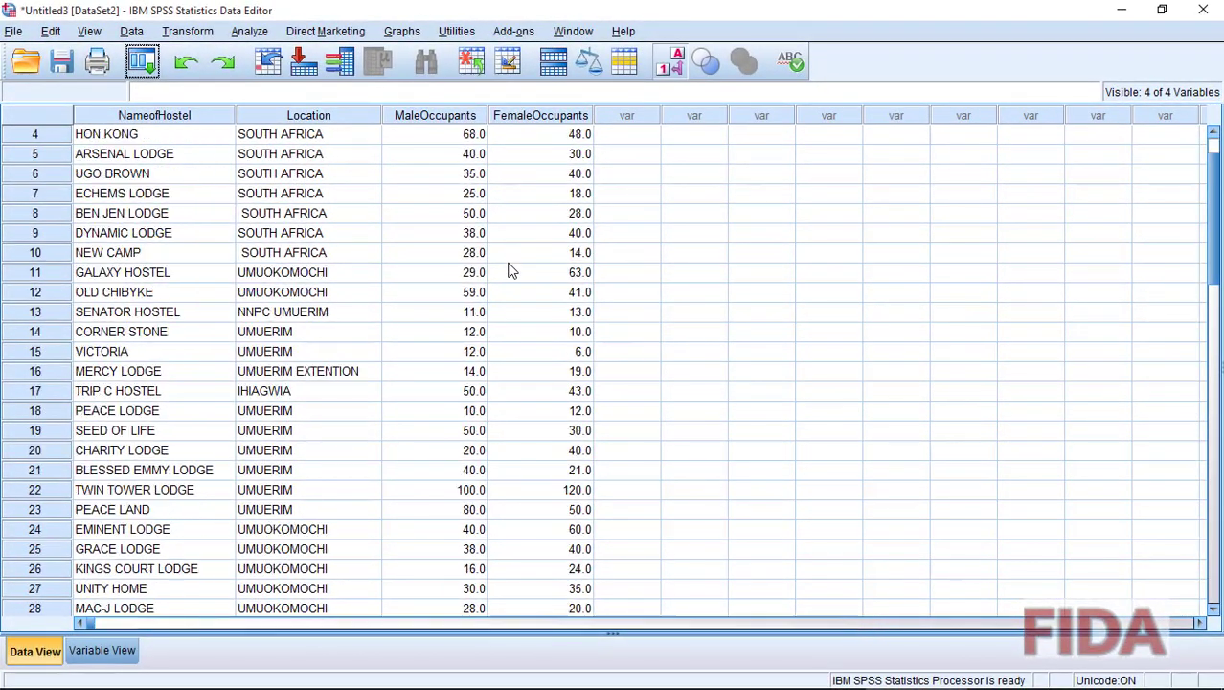
{"action": "scroll", "coordinate": [510, 279], "scroll_direction": "up", "scroll_amount": 12}
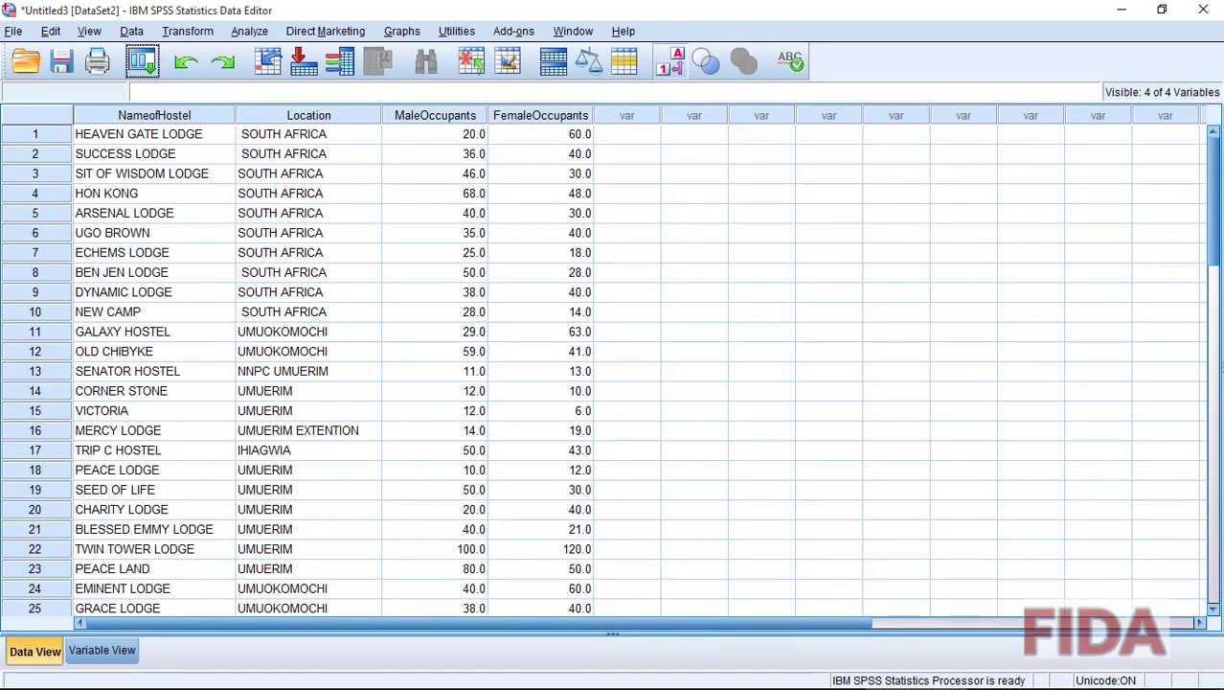
{"action": "left_click", "coordinate": [104, 651]}
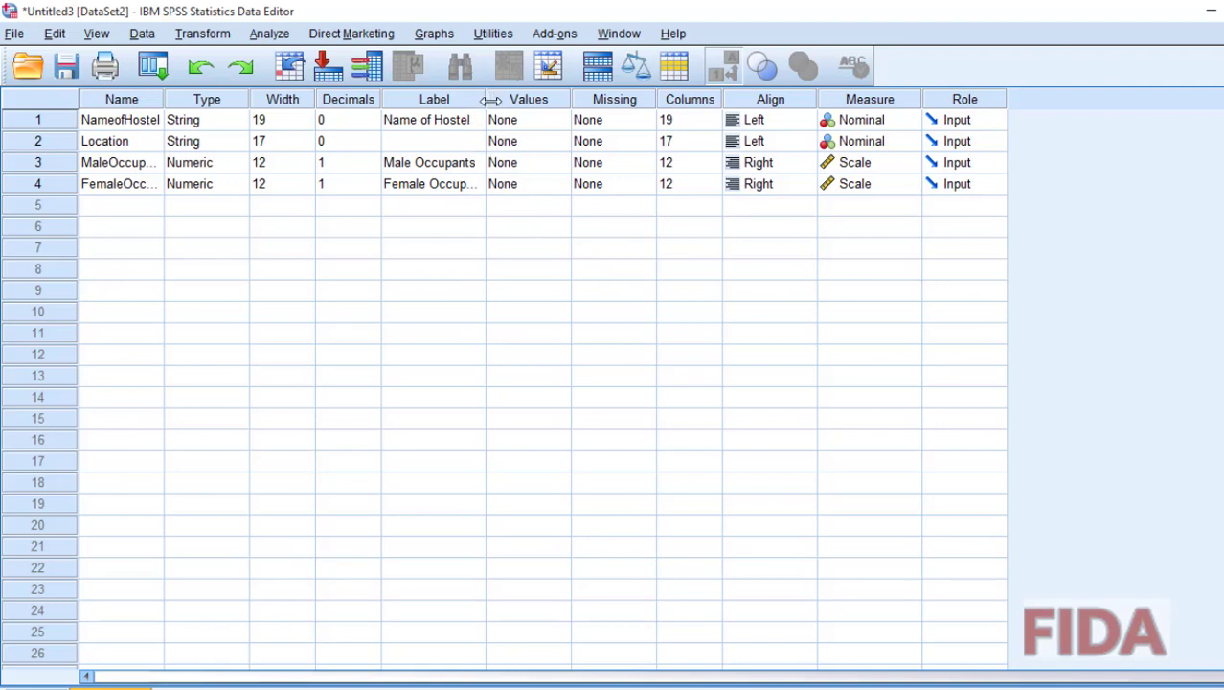
{"action": "left_click_drag", "start_coordinate": [490, 99], "coordinate": [569, 99]}
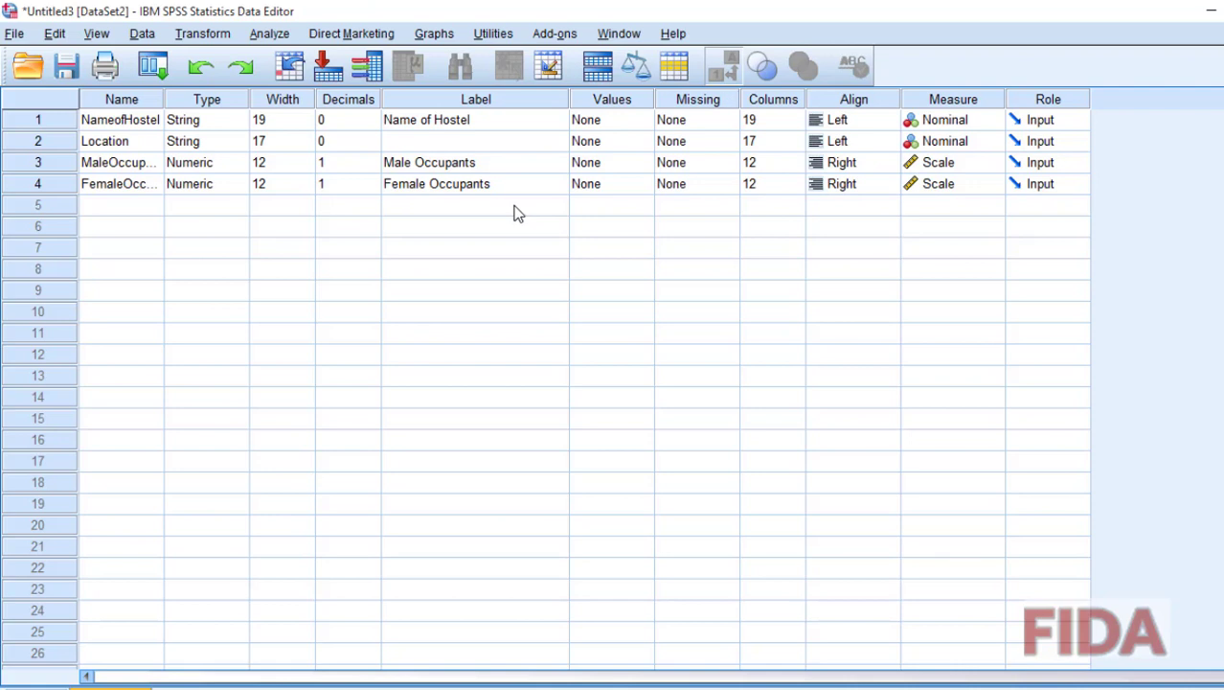
{"action": "left_click", "coordinate": [506, 126]}
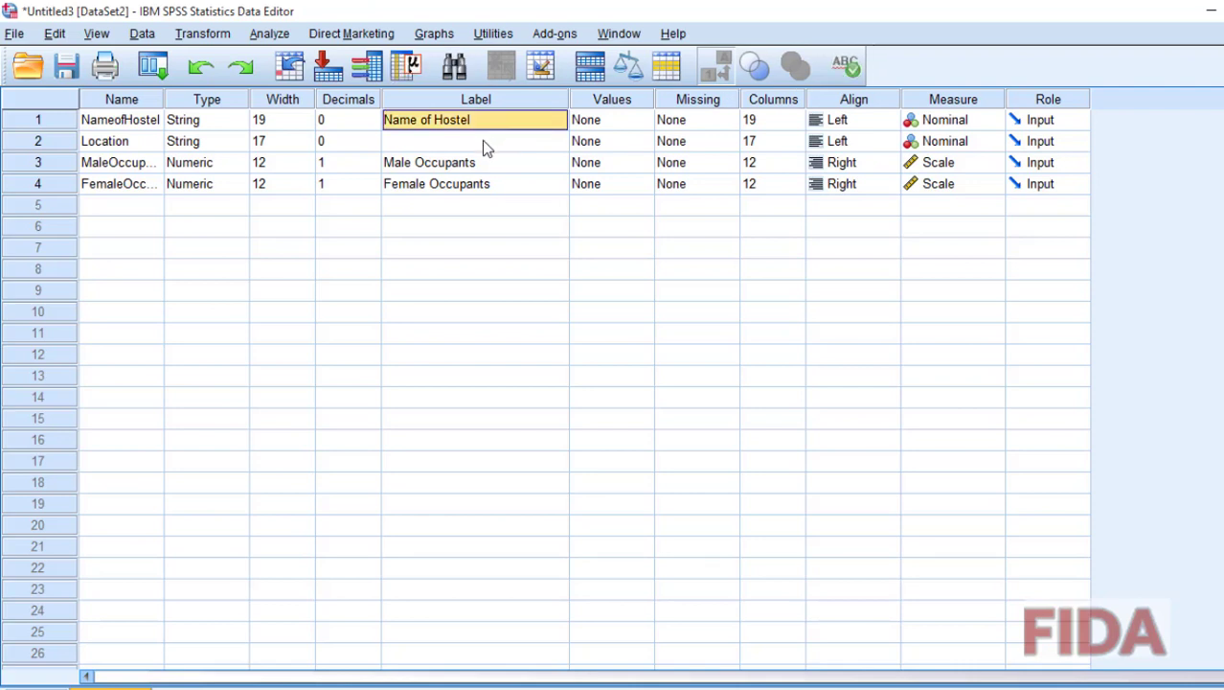
- Label the Location variable "Location of the hostels" in the variable definitions
{"action": "left_click", "coordinate": [450, 143]}
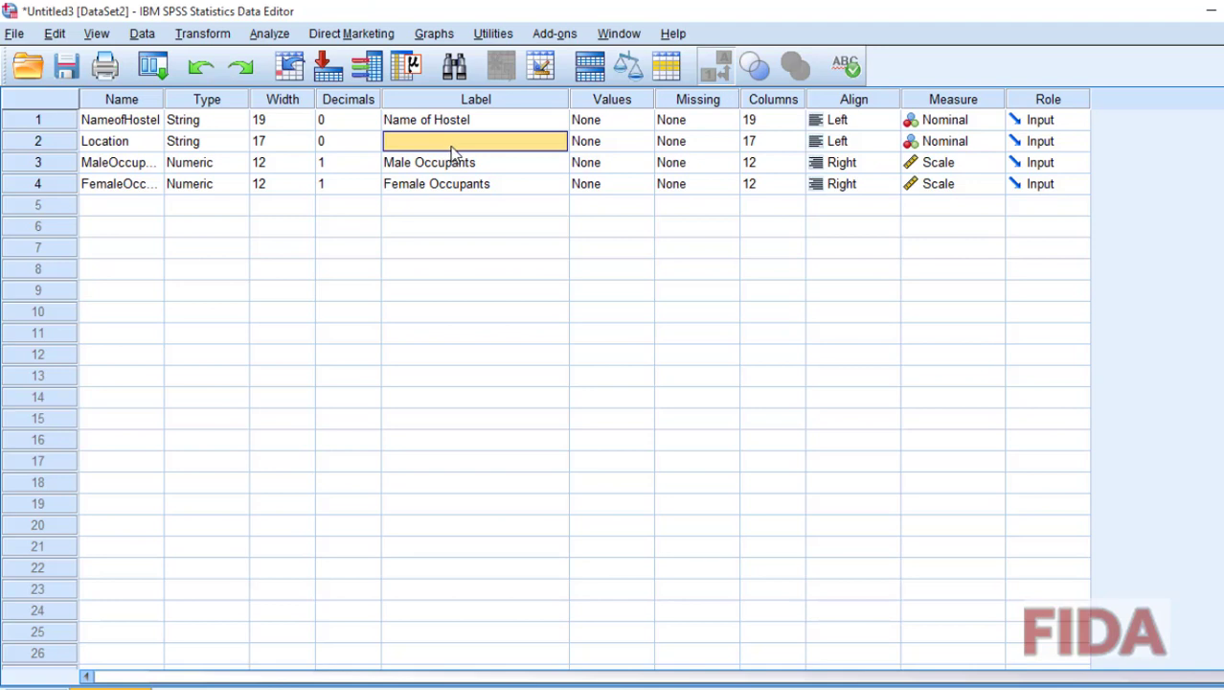
{"action": "type", "text": "Locat"}
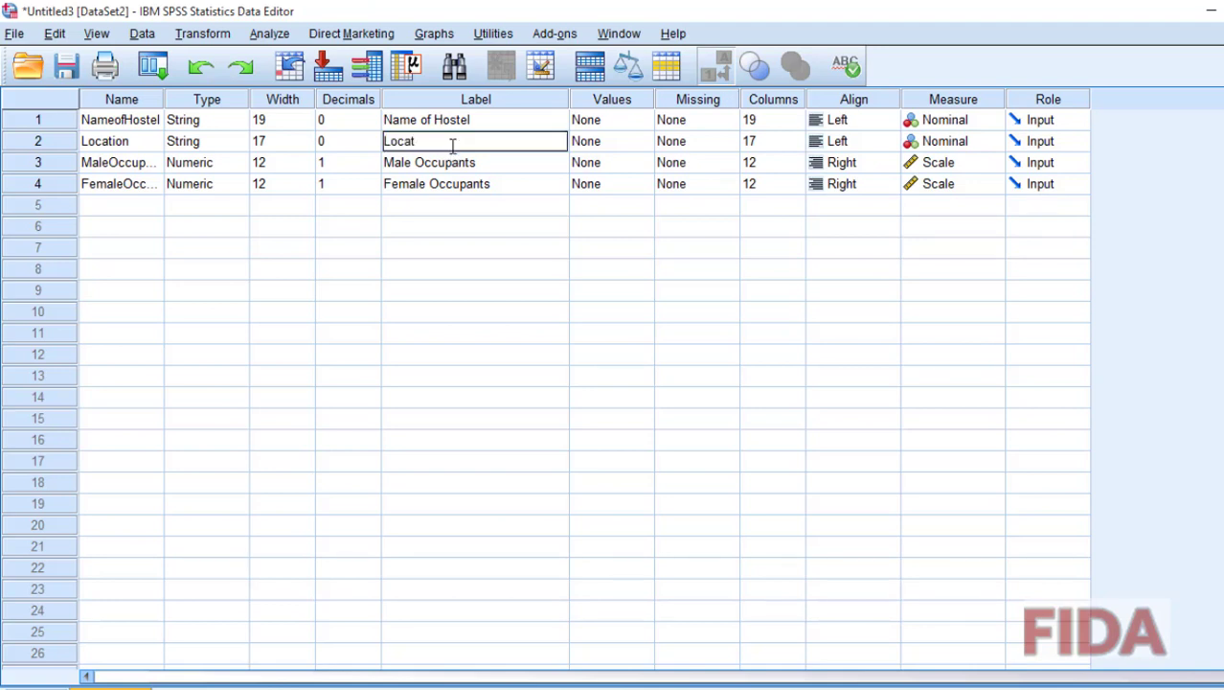
{"action": "type", "text": "ion of the hostels"}
{"action": "key", "text": "Page_Down"}
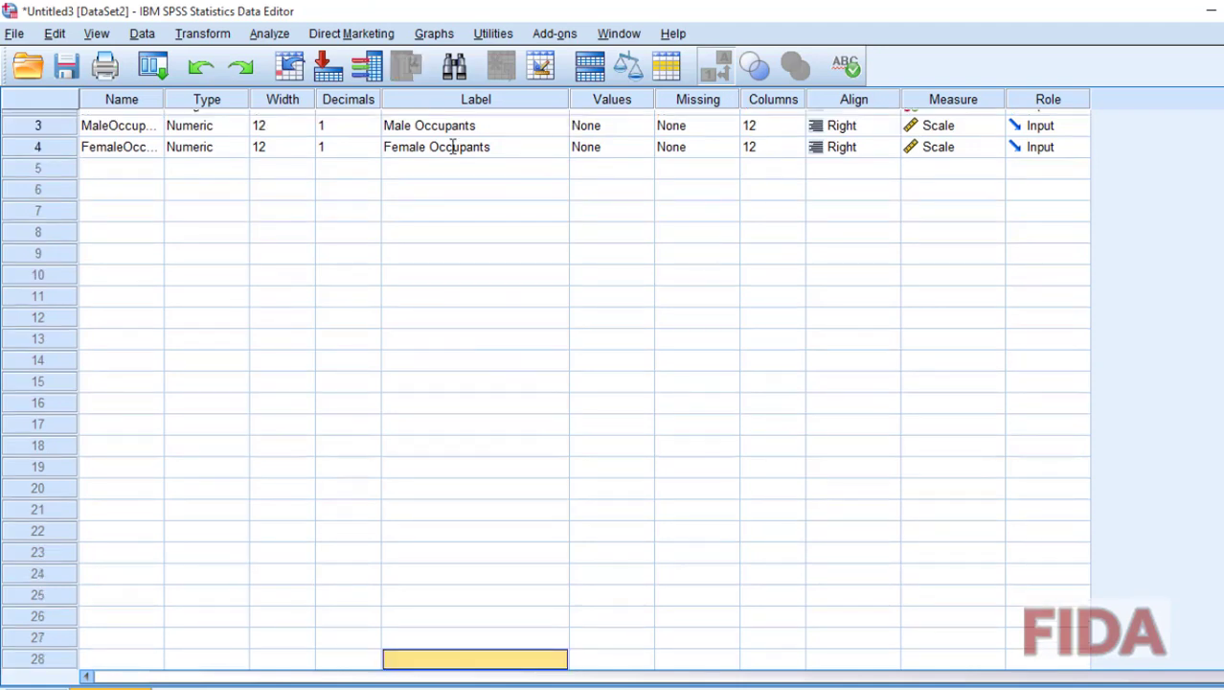
{"action": "scroll", "coordinate": [437, 228], "scroll_direction": "up", "scroll_amount": 1}
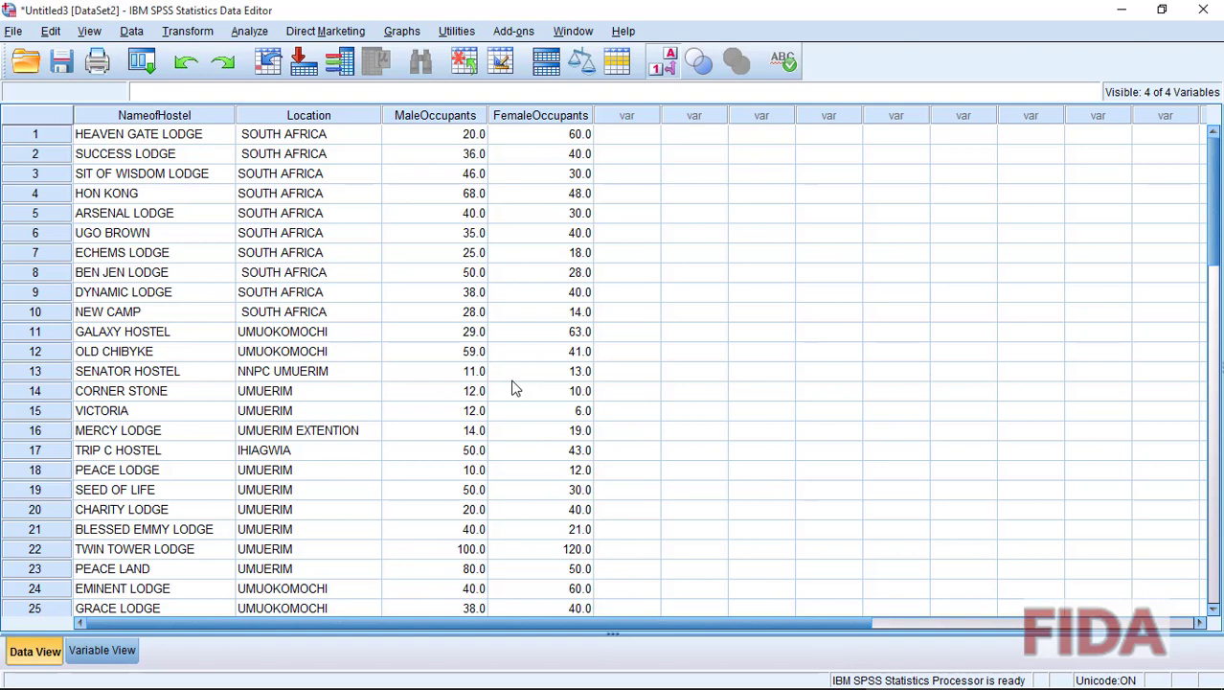
- Return to the imported hostel records and create another new empty dataset
{"action": "left_click", "coordinate": [101, 651]}
{"action": "left_click", "coordinate": [35, 652]}
{"action": "left_click", "coordinate": [15, 31]}
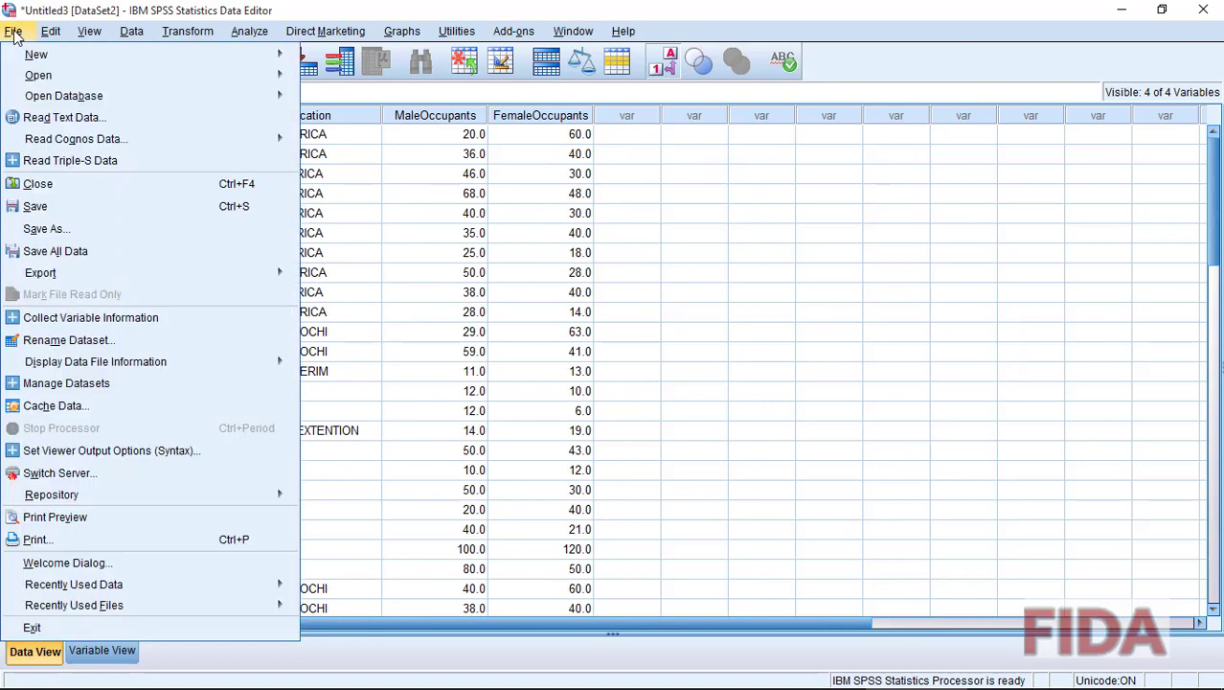
{"action": "mouse_move", "coordinate": [36, 57]}
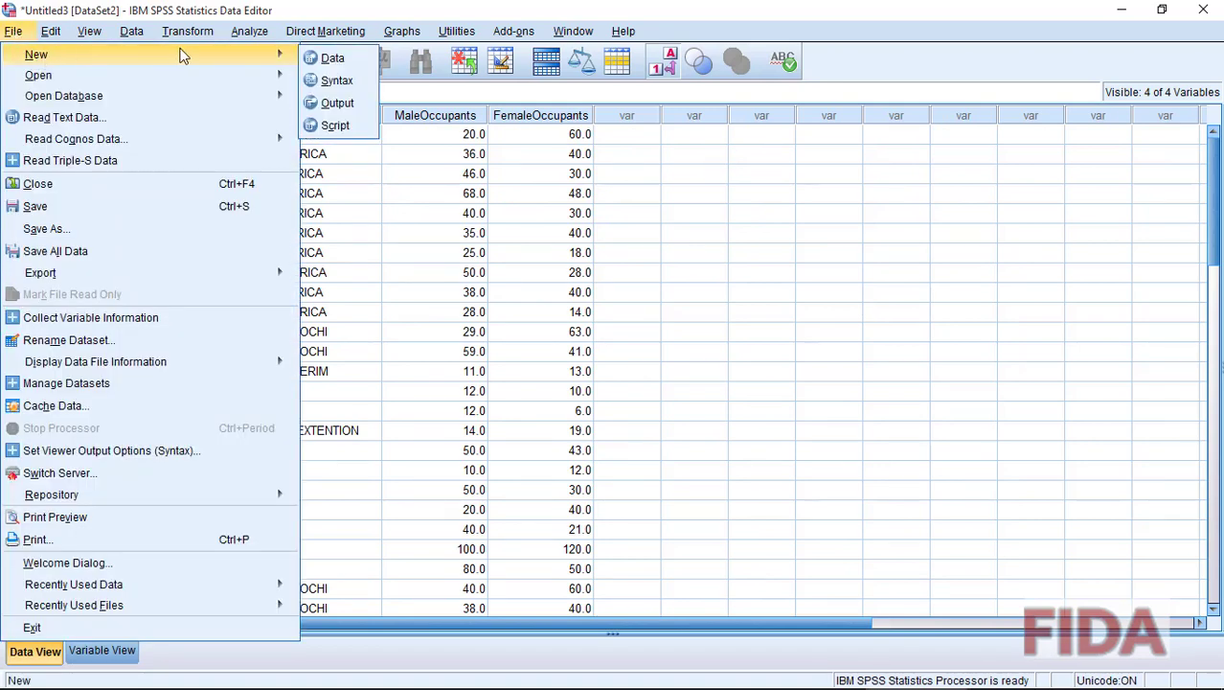
{"action": "left_click", "coordinate": [331, 60]}
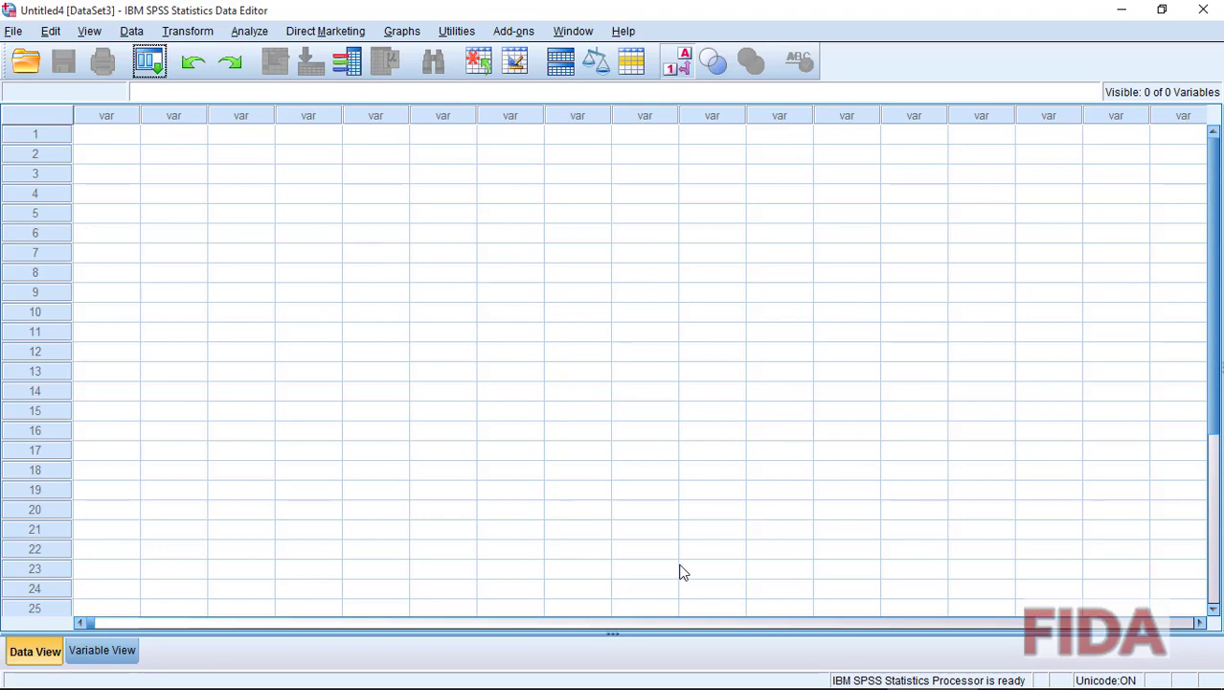
- Switch to the Hostel Enumeration workbook in Excel and widen the Location column to fit its contents
{"action": "mouse_move", "coordinate": [682, 685]}
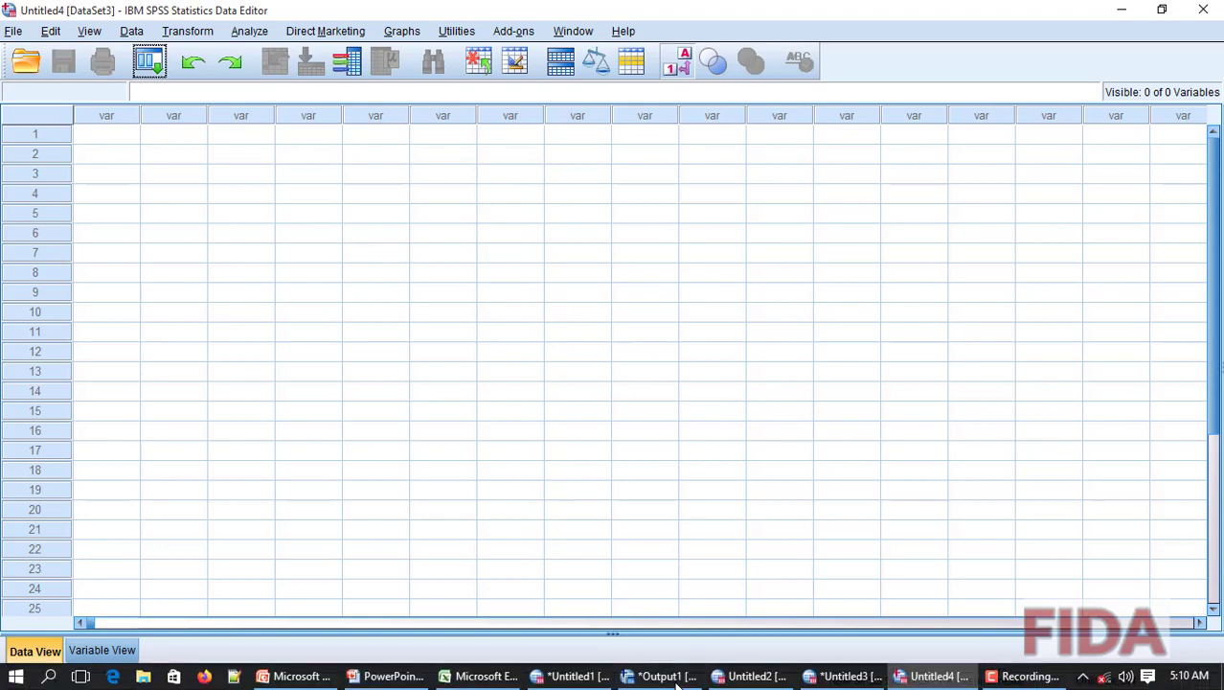
{"action": "left_click", "coordinate": [475, 677]}
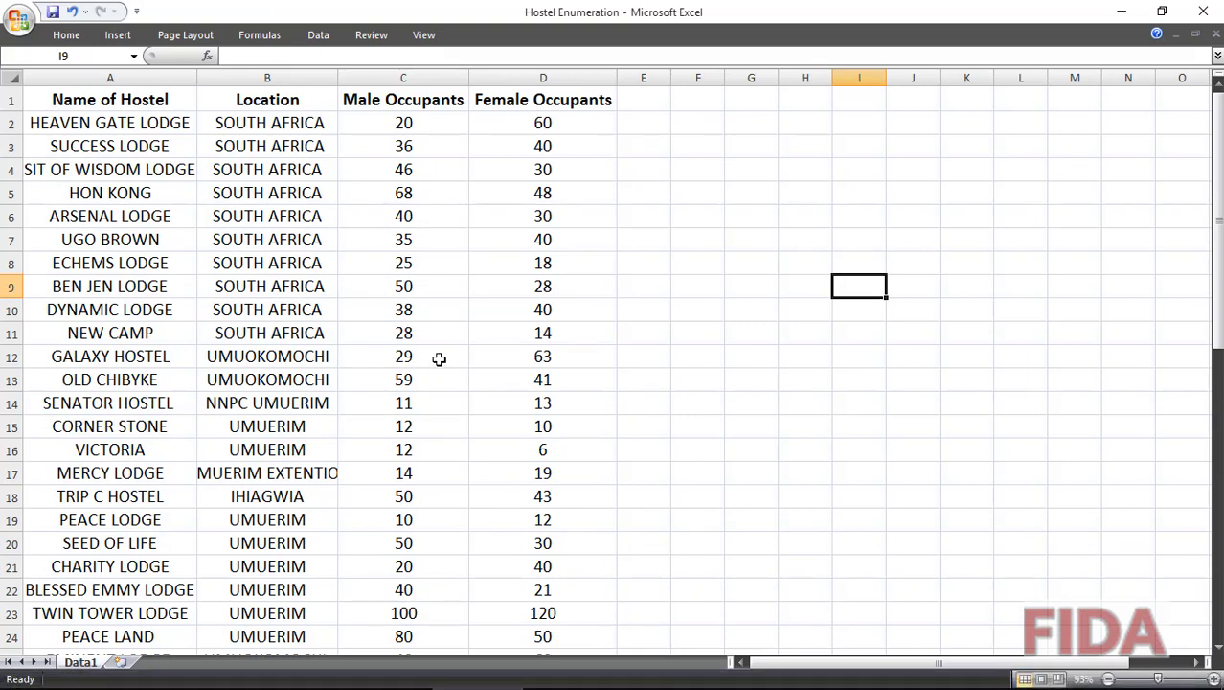
{"action": "double_click", "coordinate": [337, 75]}
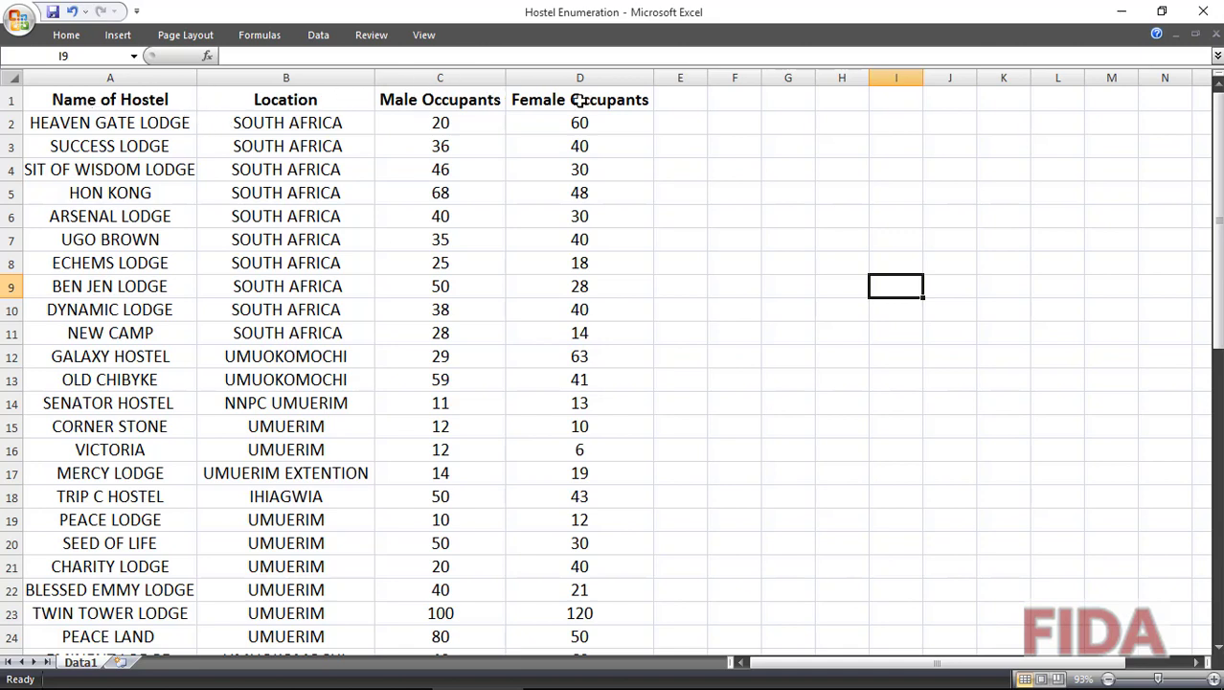
- Copy all the hostel records from A2 to D51 on sheet Data1, leaving out the header row
{"action": "left_click", "coordinate": [12, 100]}
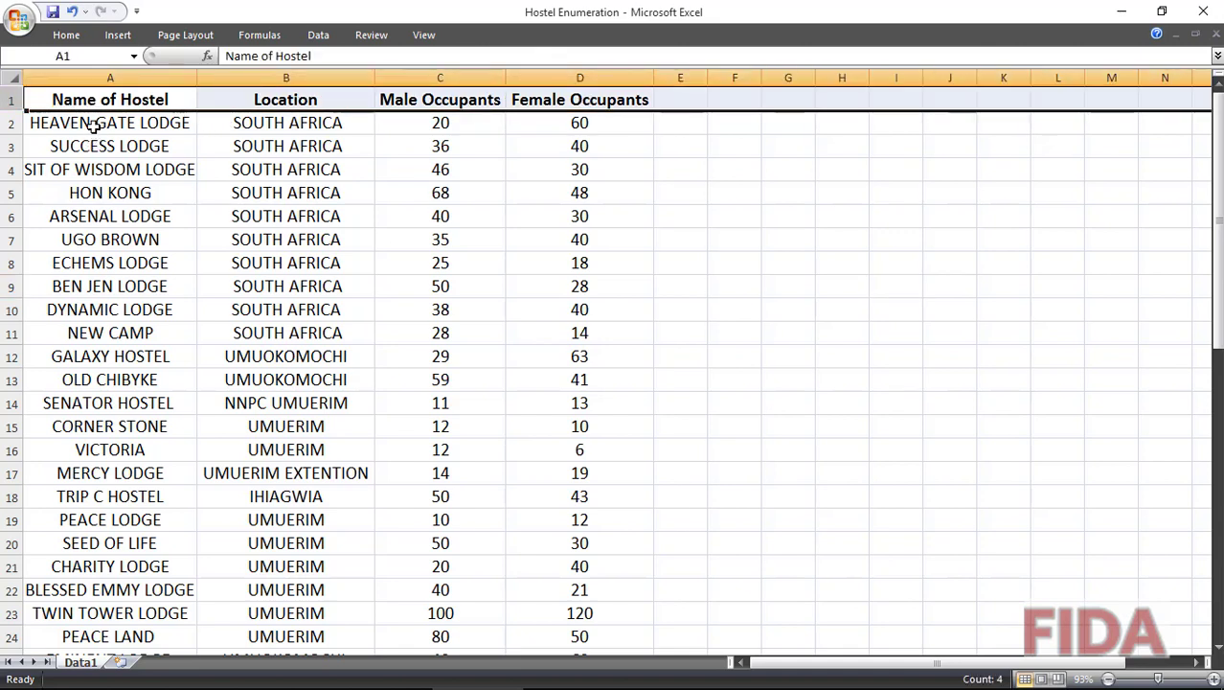
{"action": "left_click_drag", "start_coordinate": [93, 123], "coordinate": [580, 609]}
{"action": "scroll", "coordinate": [474, 379], "scroll_direction": "up", "scroll_amount": 9}
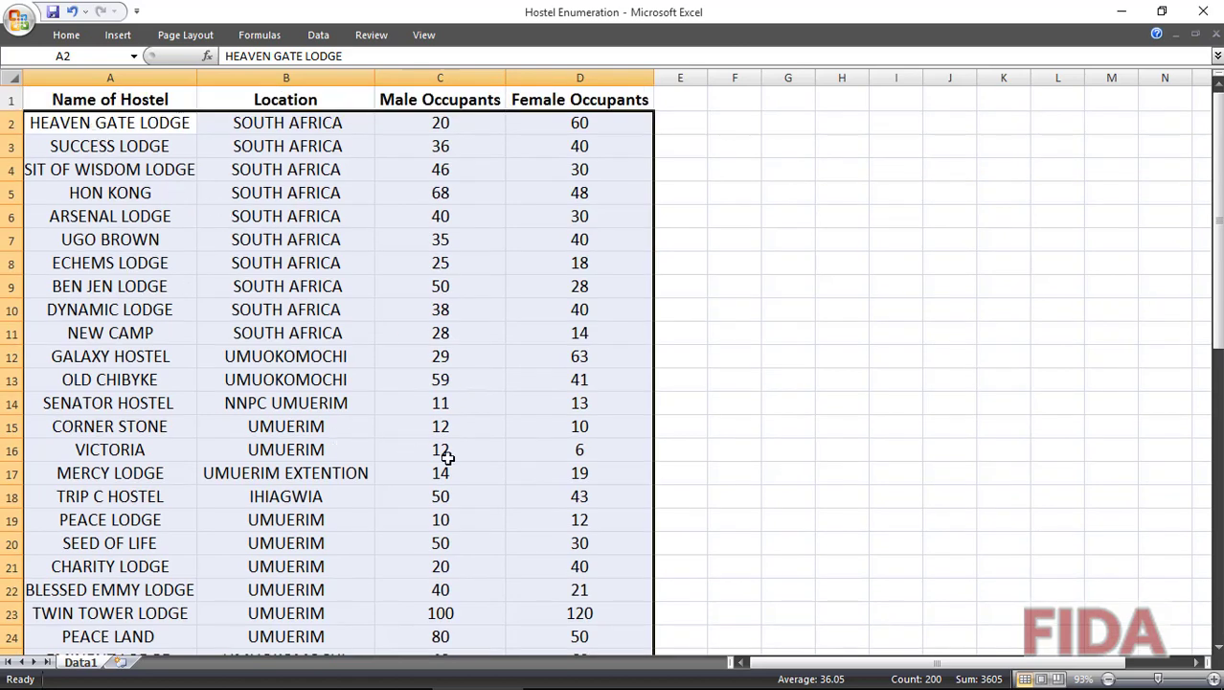
{"action": "left_click", "coordinate": [67, 38]}
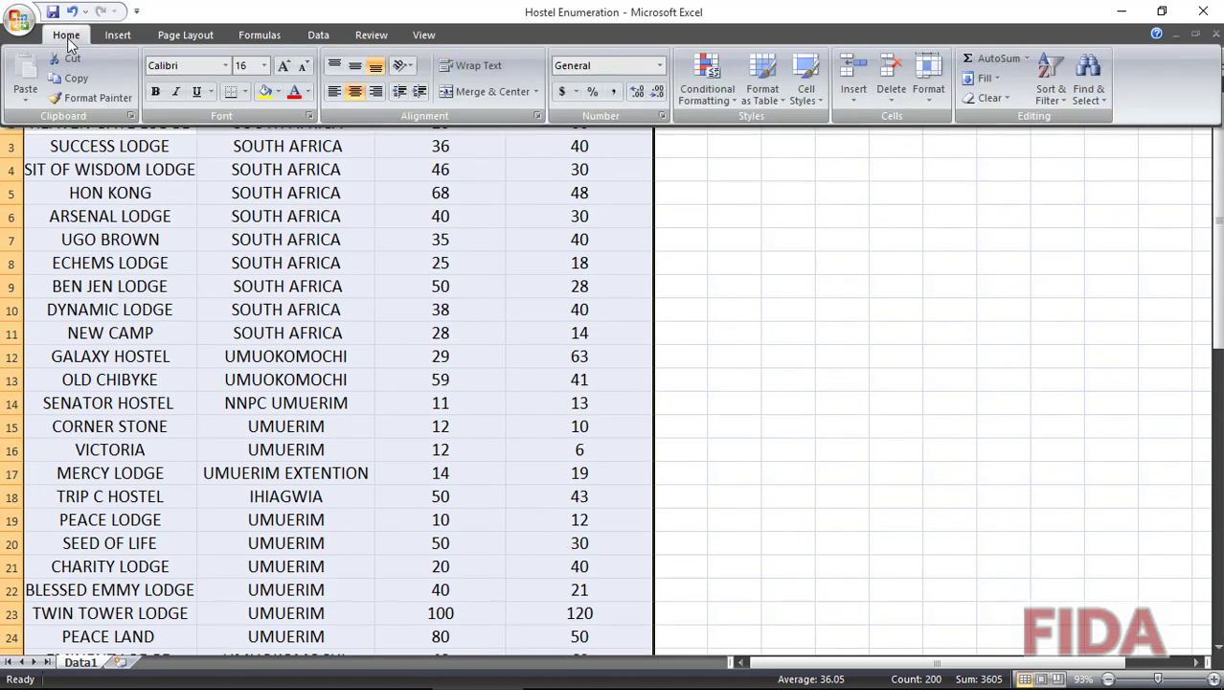
{"action": "left_click", "coordinate": [72, 77]}
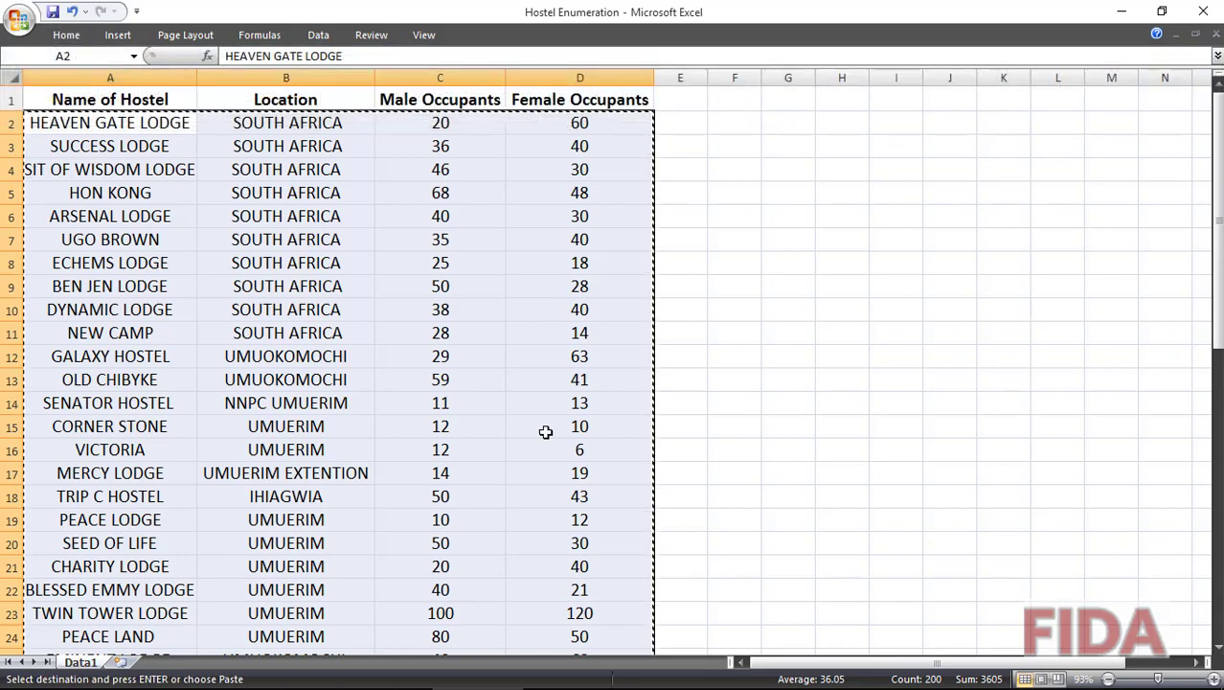
- Switch to the new empty SPSS dataset and paste the copied hostel records starting at the first cell
{"action": "mouse_move", "coordinate": [783, 680]}
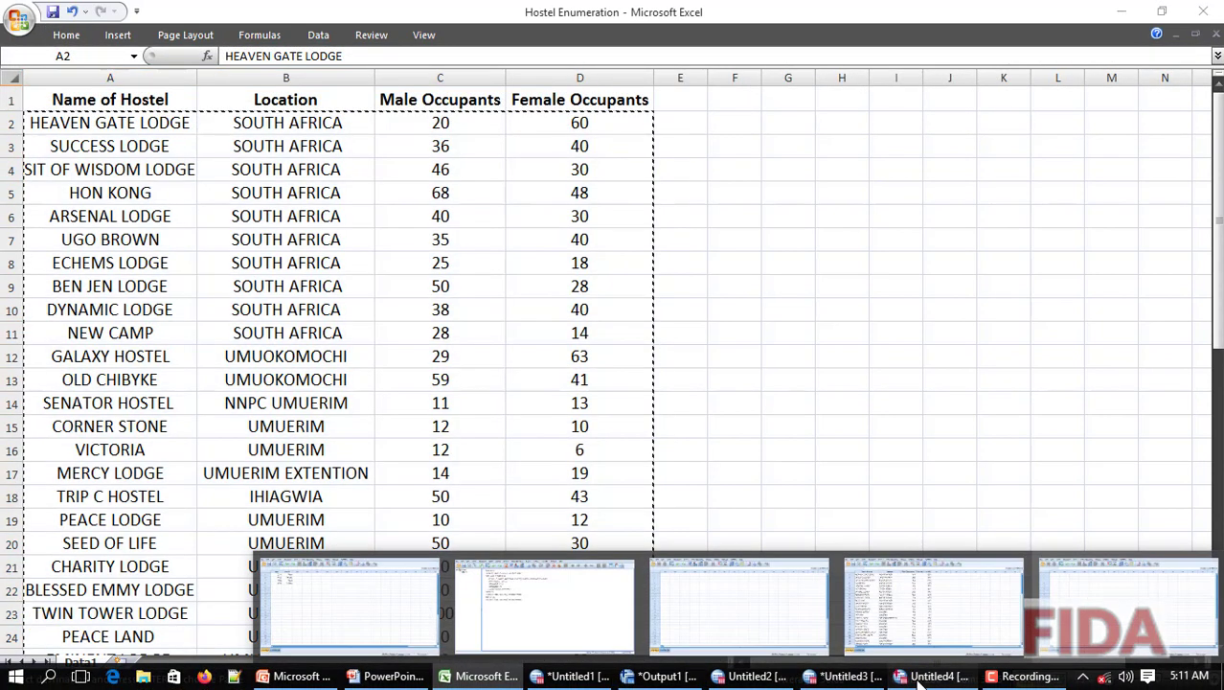
{"action": "left_click", "coordinate": [918, 679]}
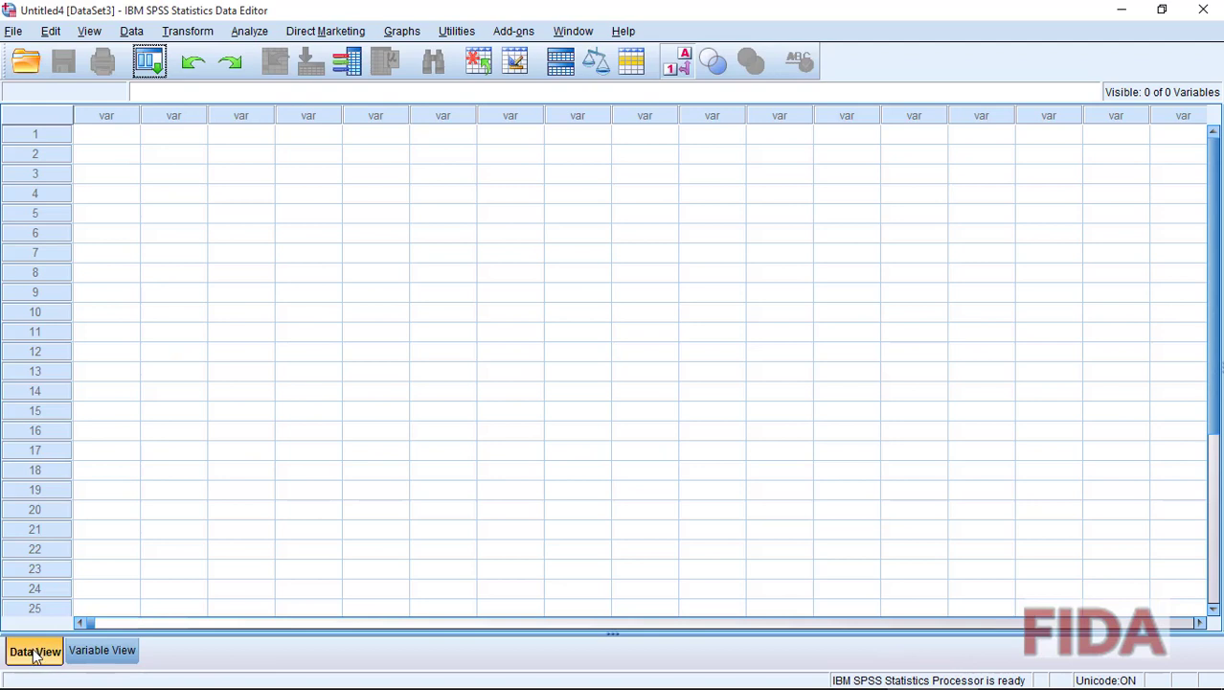
{"action": "right_click", "coordinate": [93, 142]}
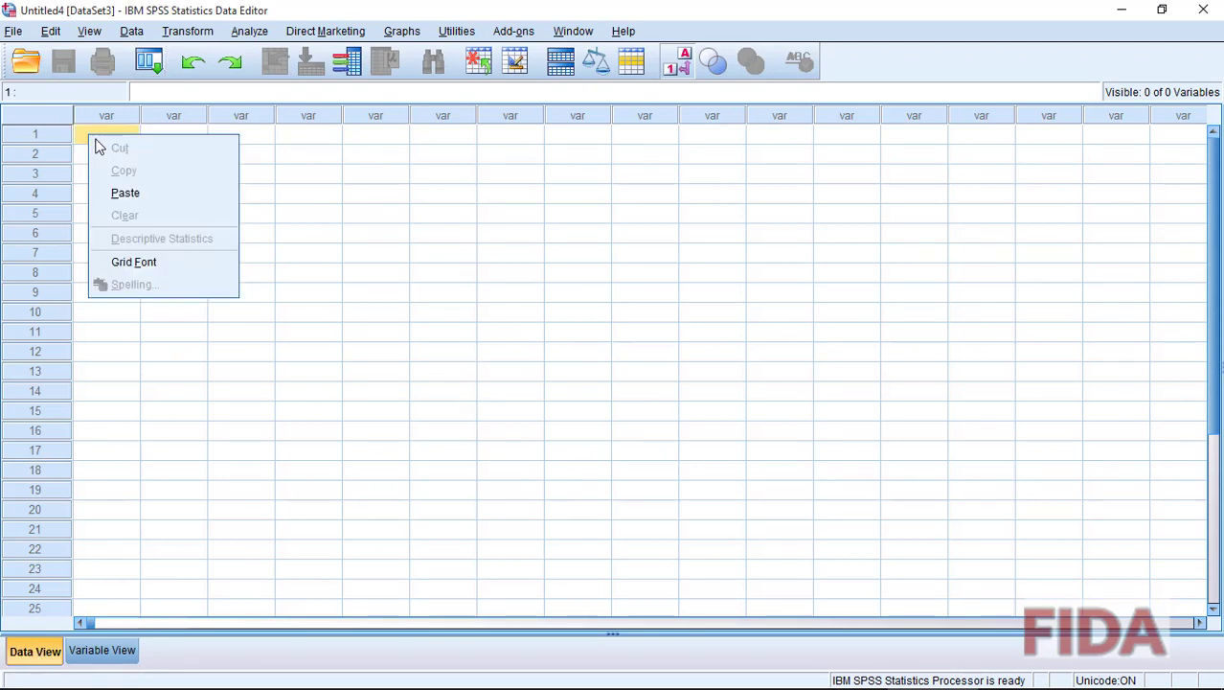
{"action": "left_click", "coordinate": [126, 194]}
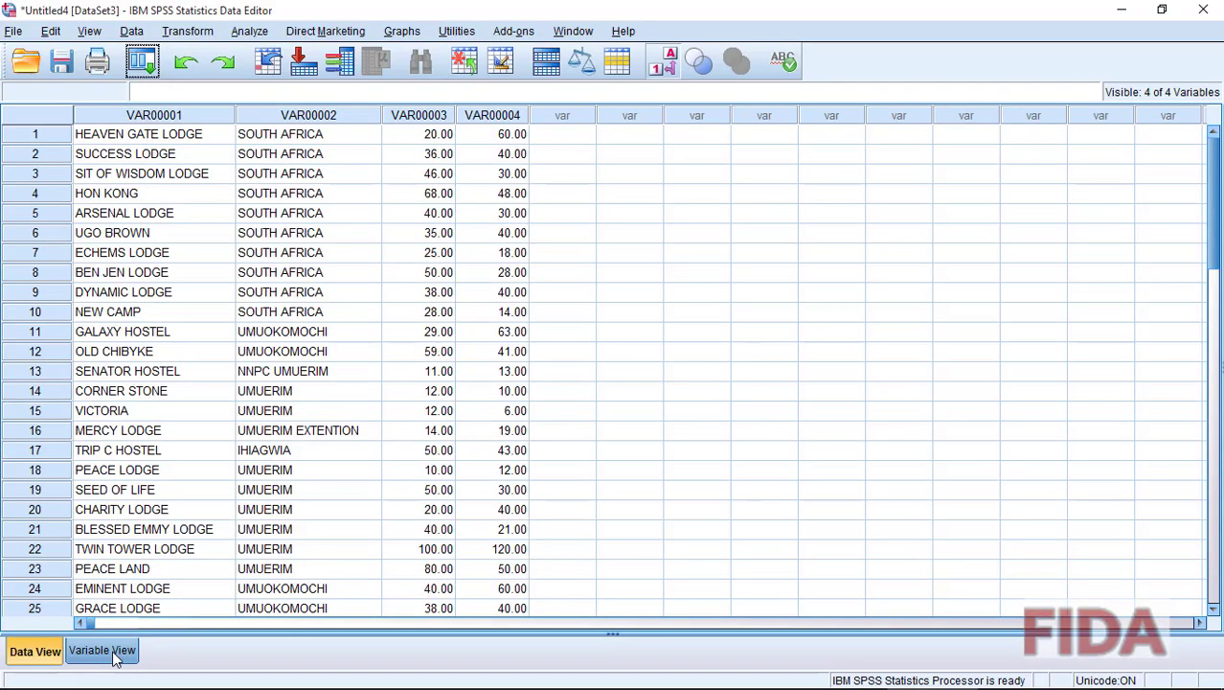
- Rename the four pasted variables NOH, Loc, MO and FO, following the column headings in the Excel sheet
{"action": "left_click", "coordinate": [112, 655]}
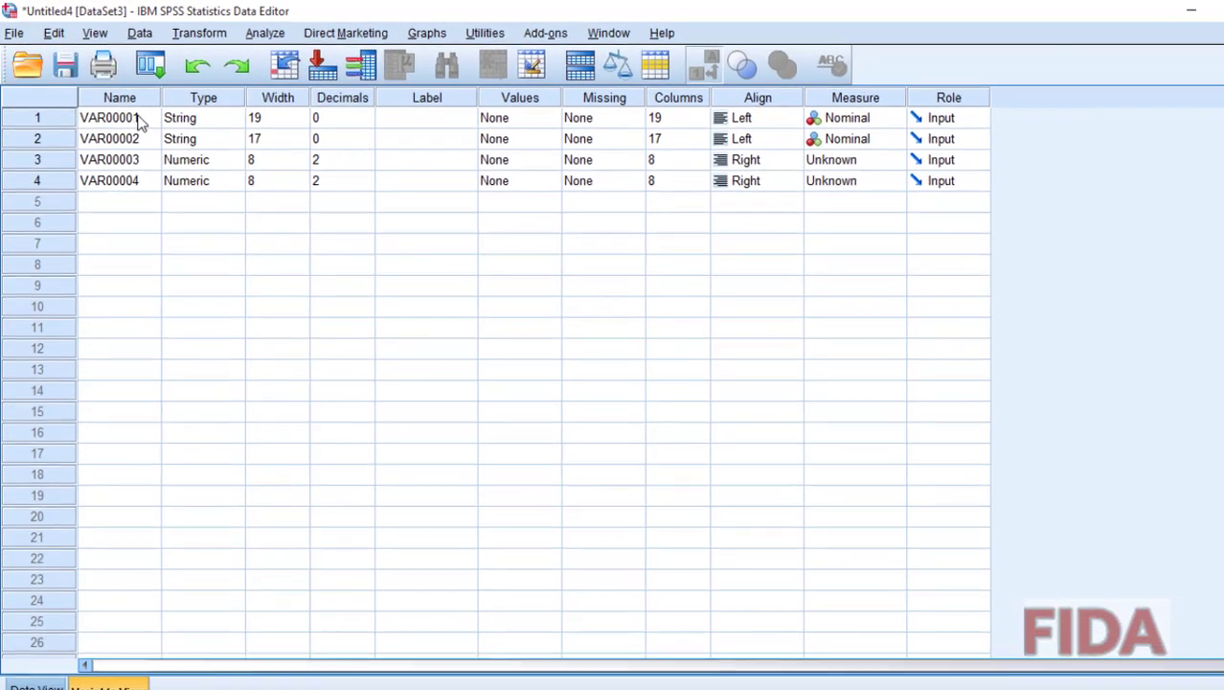
{"action": "left_click", "coordinate": [140, 124]}
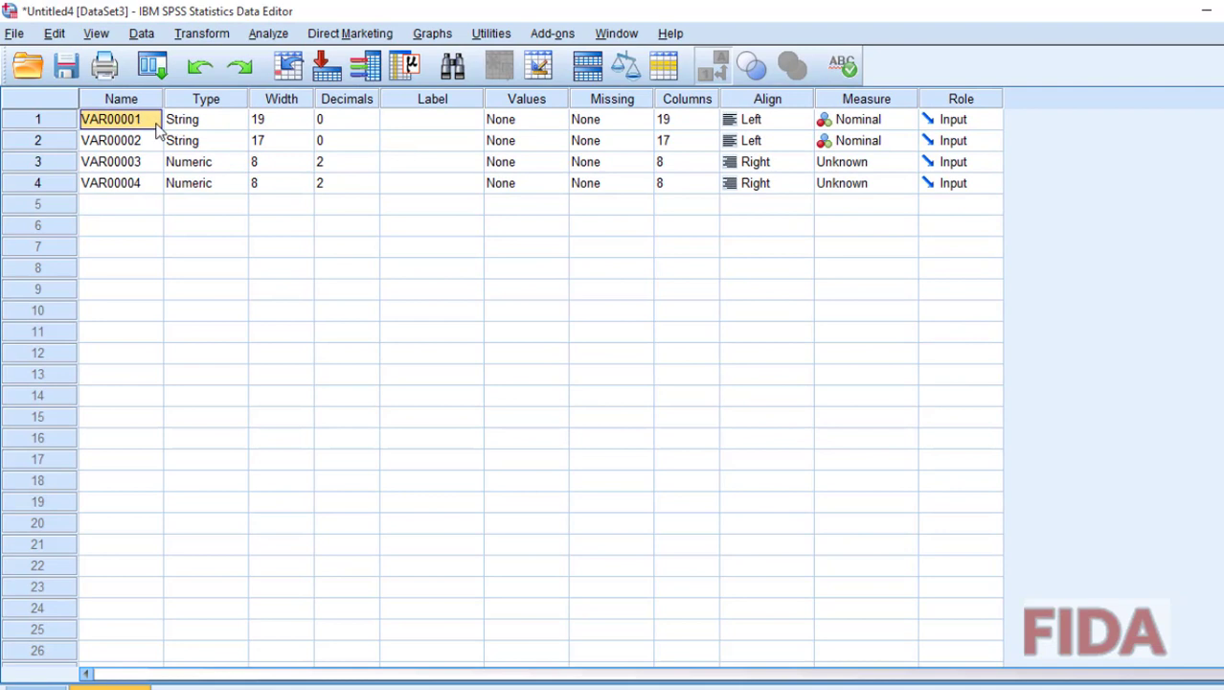
{"action": "type", "text": "NOH"}
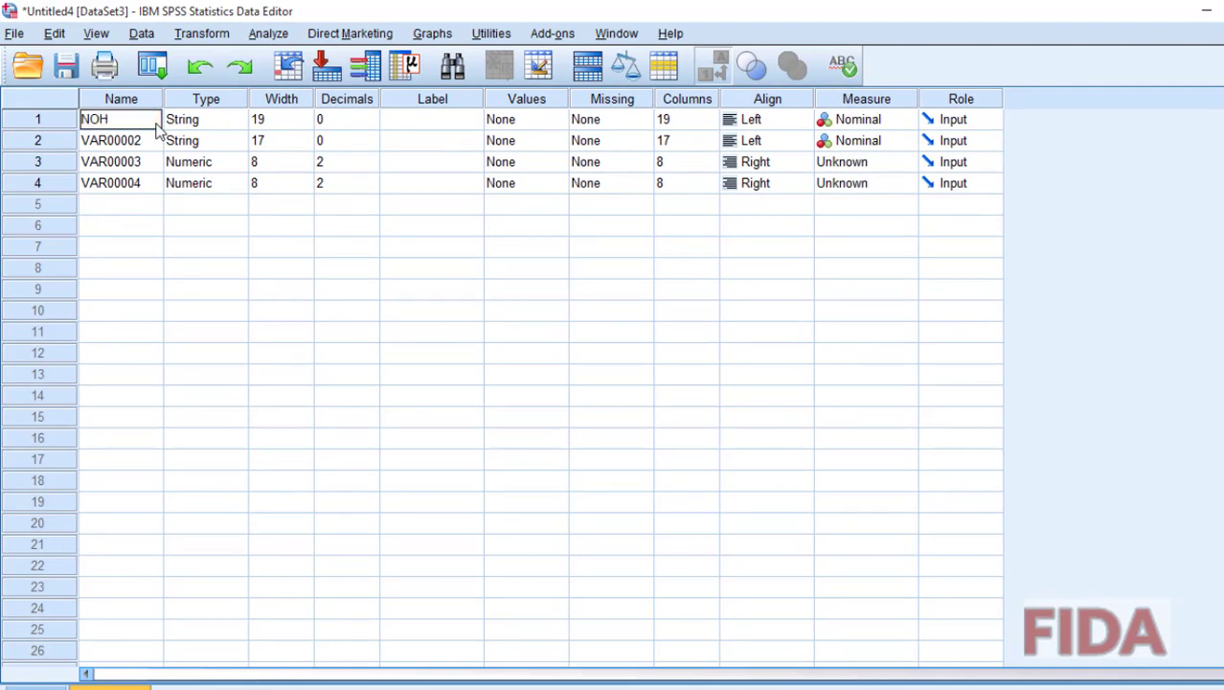
{"action": "left_click", "coordinate": [154, 137]}
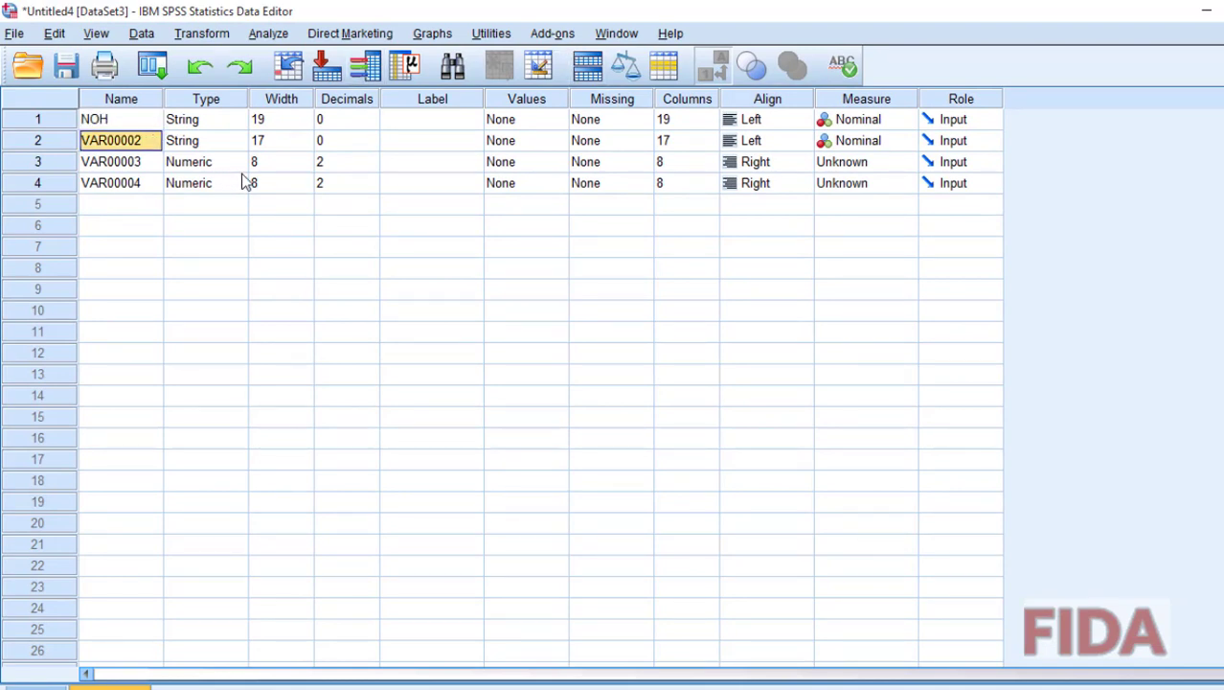
{"action": "key", "text": "alt+Tab"}
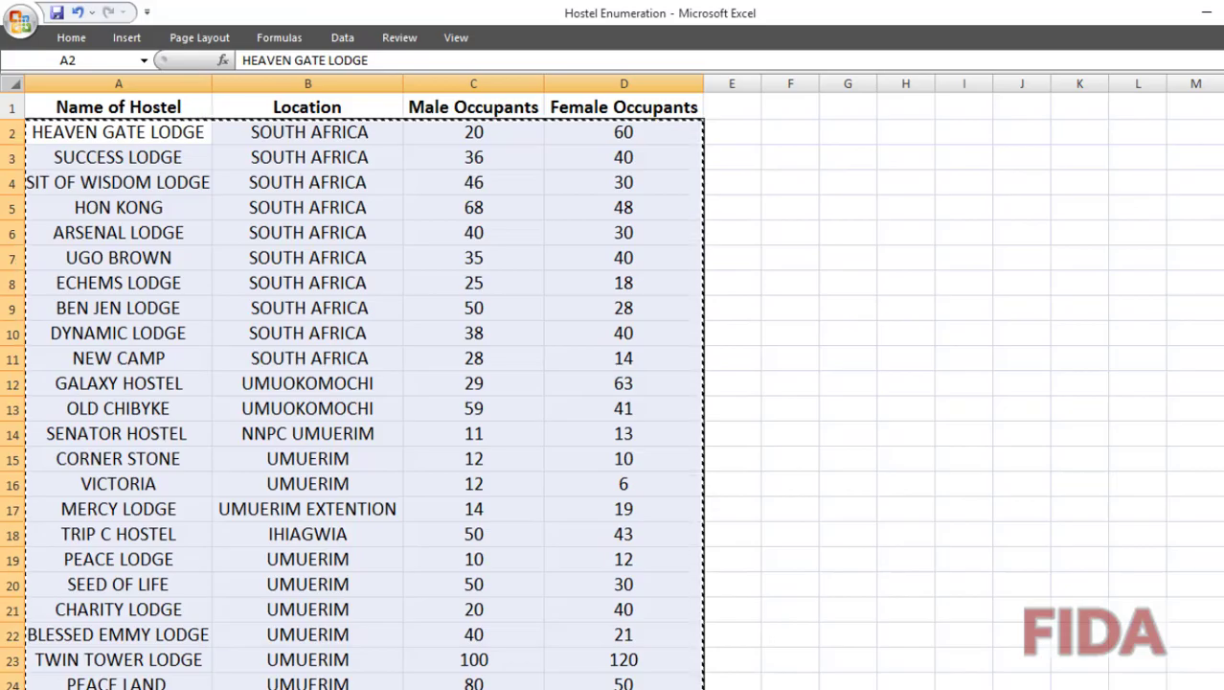
{"action": "key", "text": "alt+Tab"}
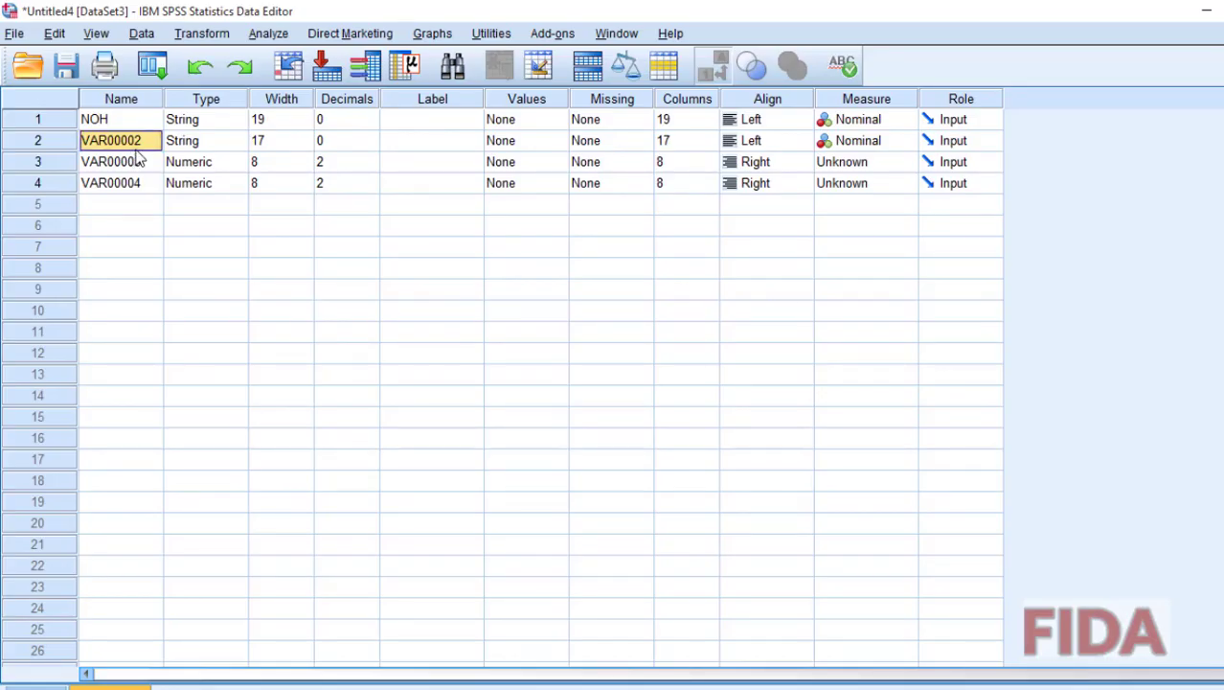
{"action": "type", "text": "Loc"}
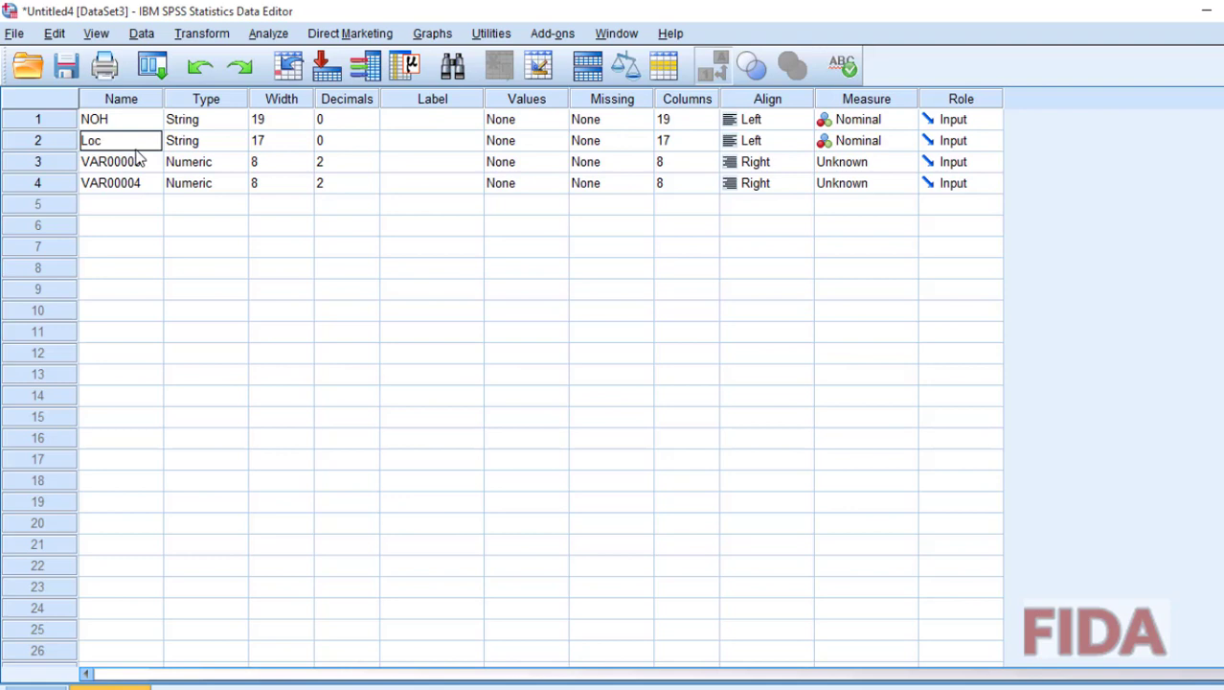
{"action": "key", "text": "Return"}
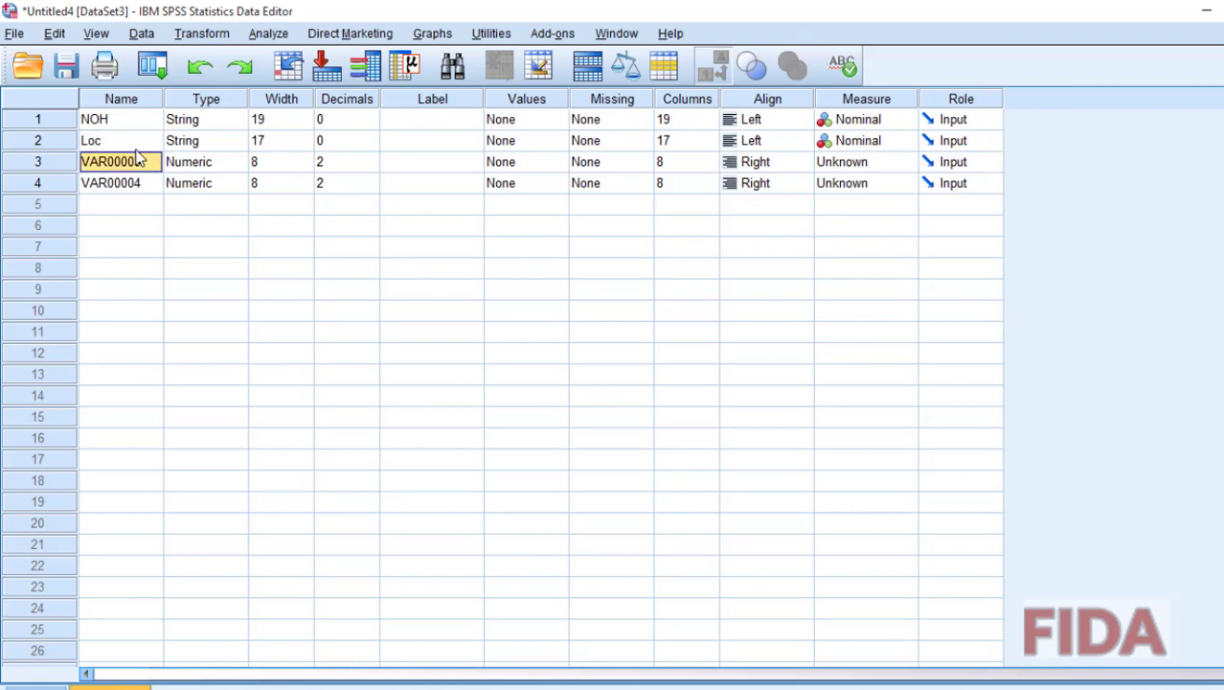
{"action": "type", "text": "MO"}
{"action": "key", "text": "Return"}
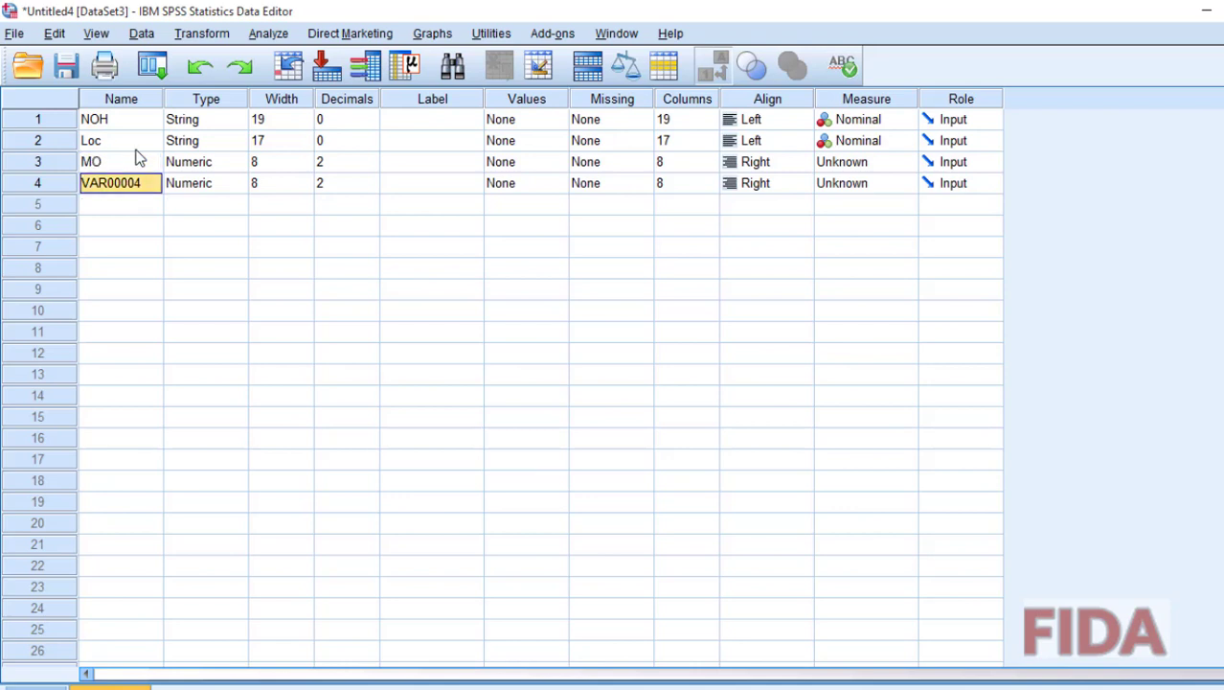
{"action": "type", "text": "FO"}
- Label the NOH variable "Name of Hostels"
{"action": "left_click", "coordinate": [421, 128]}
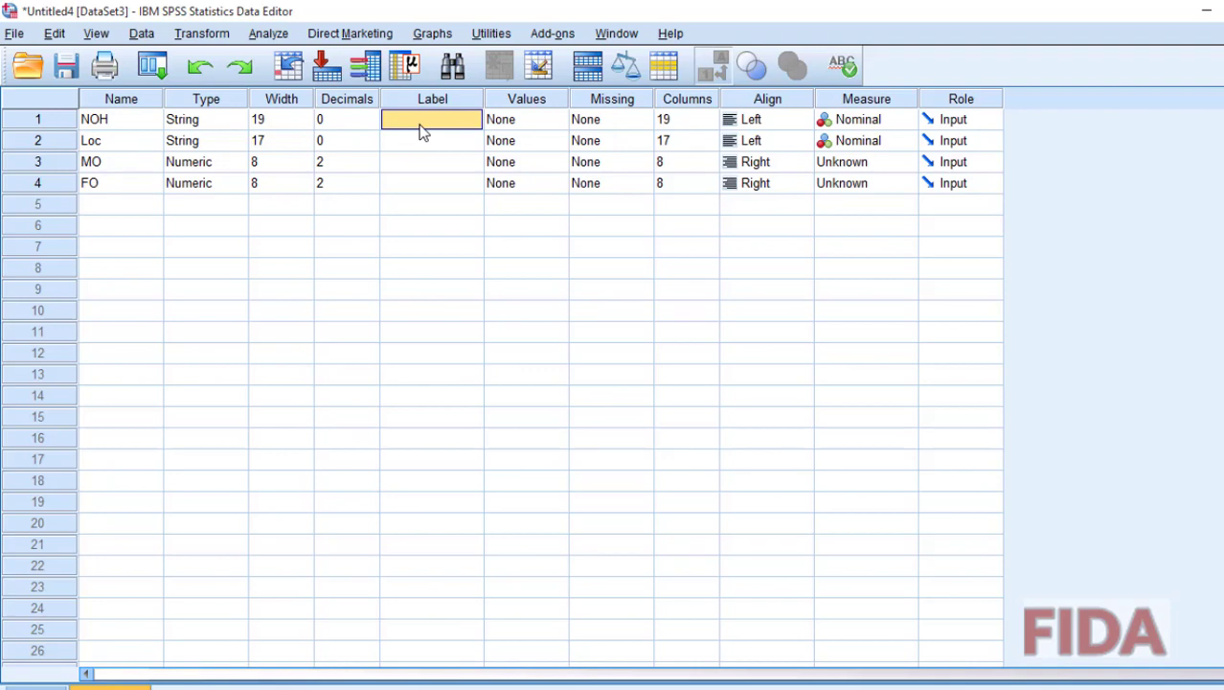
{"action": "type", "text": "Name of Hostels"}
{"action": "key", "text": "Return"}
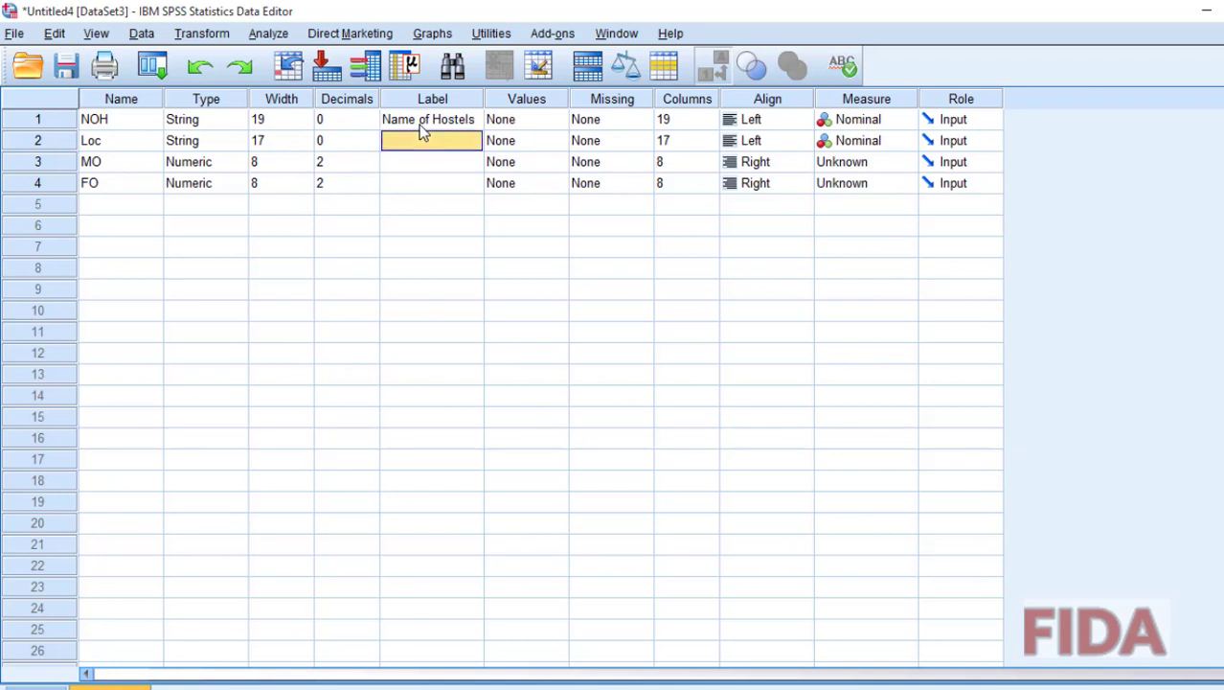
- Label the Loc variable "Location of Hostels" and widen the Label column so the full text fits
{"action": "type", "text": "Locat"}
{"action": "type", "text": "ion of Hos"}
{"action": "type", "text": "tels"}
{"action": "key", "text": "Return"}
{"action": "key", "text": "Up"}
{"action": "left_click_drag", "start_coordinate": [486, 98], "coordinate": [575, 100]}
{"action": "double_click", "coordinate": [509, 140]}
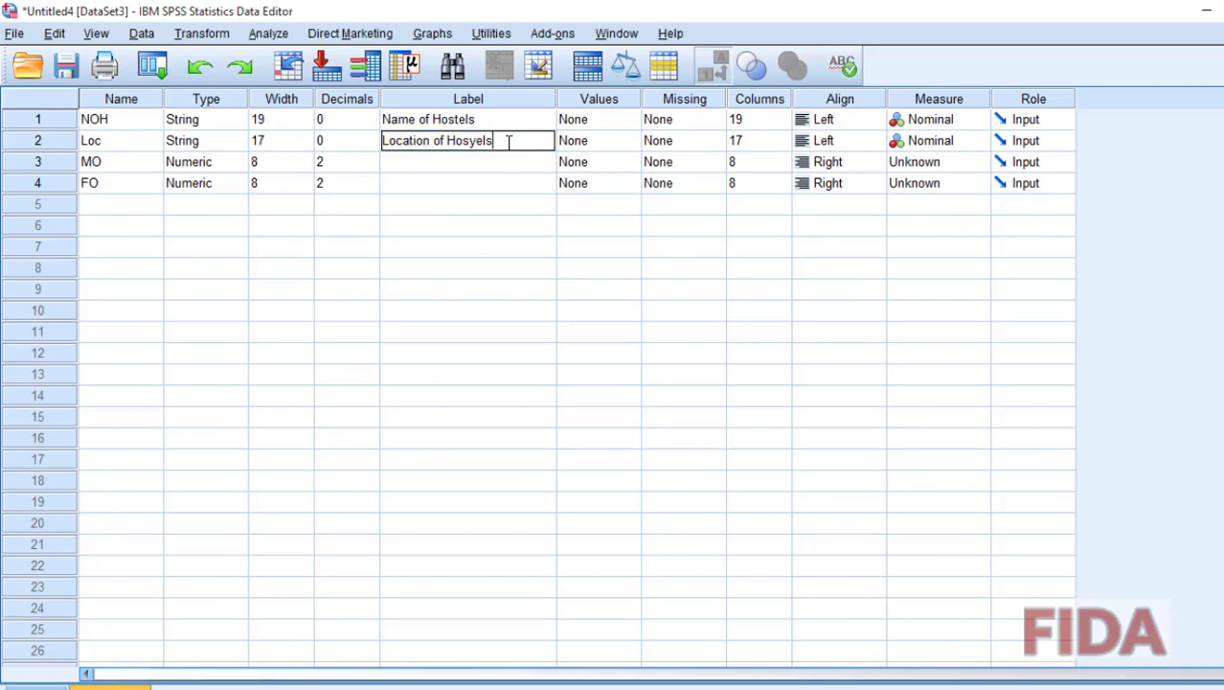
{"action": "key", "text": "BackSpace"}
{"action": "key", "text": "BackSpace"}
{"action": "key", "text": "BackSpace"}
{"action": "key", "text": "BackSpace"}
{"action": "key", "text": "BackSpace"}
{"action": "type", "text": "stels"}
{"action": "key", "text": "Return"}
- Label the MO variable "Male occupants"
{"action": "type", "text": "Male"}
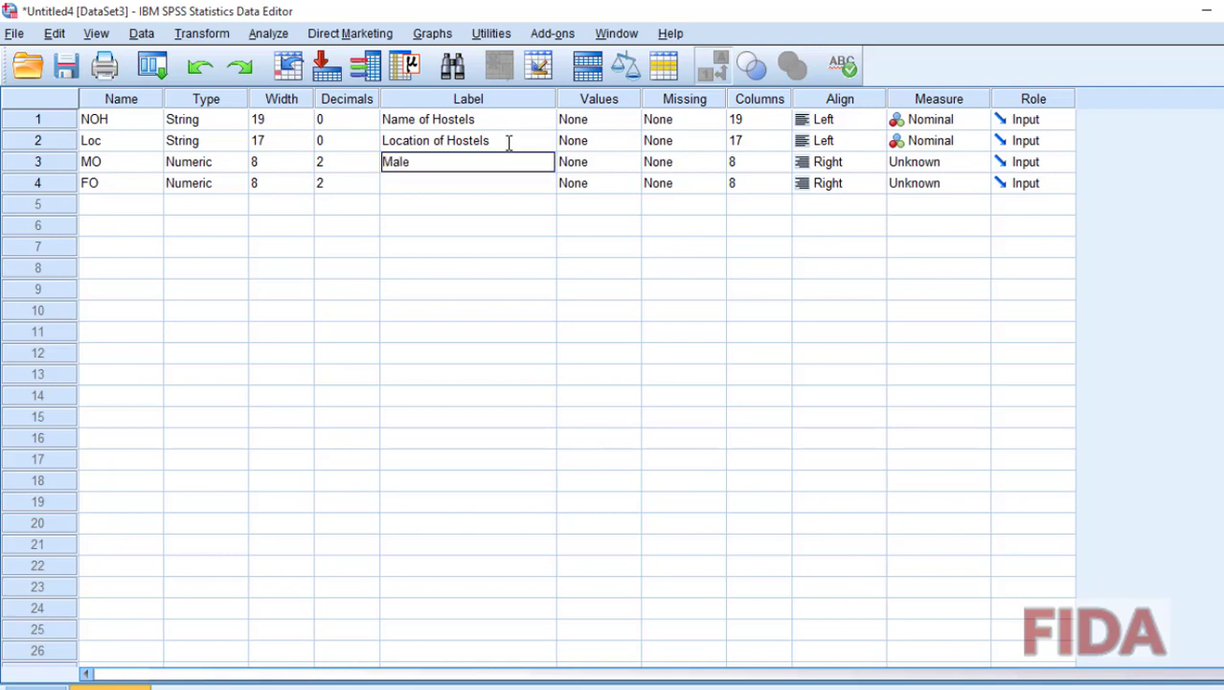
{"action": "type", "text": " odccu"}
{"action": "key", "text": "Home"}
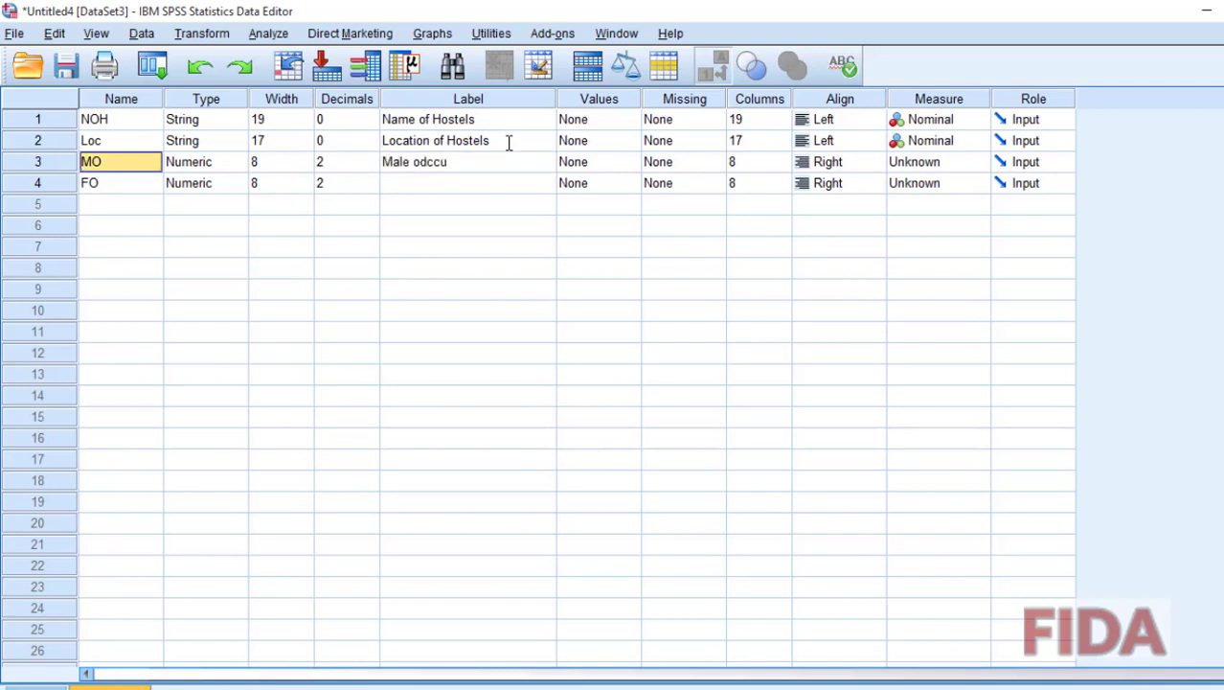
{"action": "double_click", "coordinate": [469, 164]}
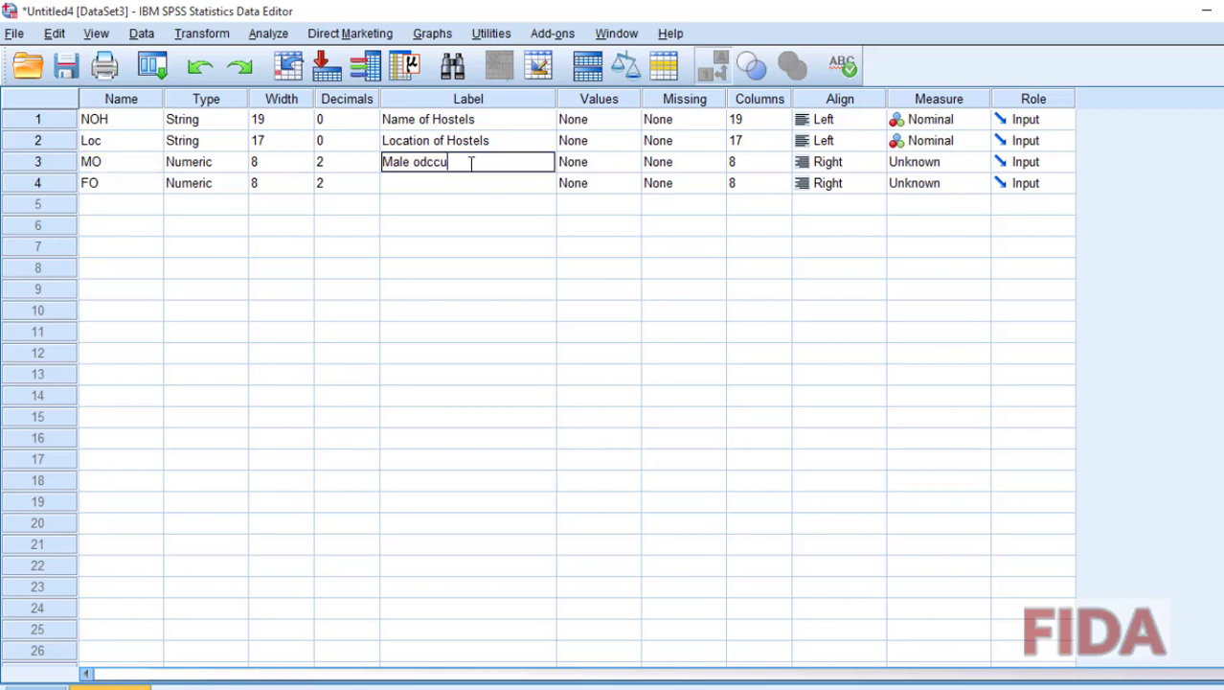
{"action": "key", "text": "BackSpace"}
{"action": "key", "text": "BackSpace"}
{"action": "key", "text": "BackSpace"}
{"action": "key", "text": "BackSpace"}
{"action": "type", "text": "ccupants"}
{"action": "key", "text": "Return"}
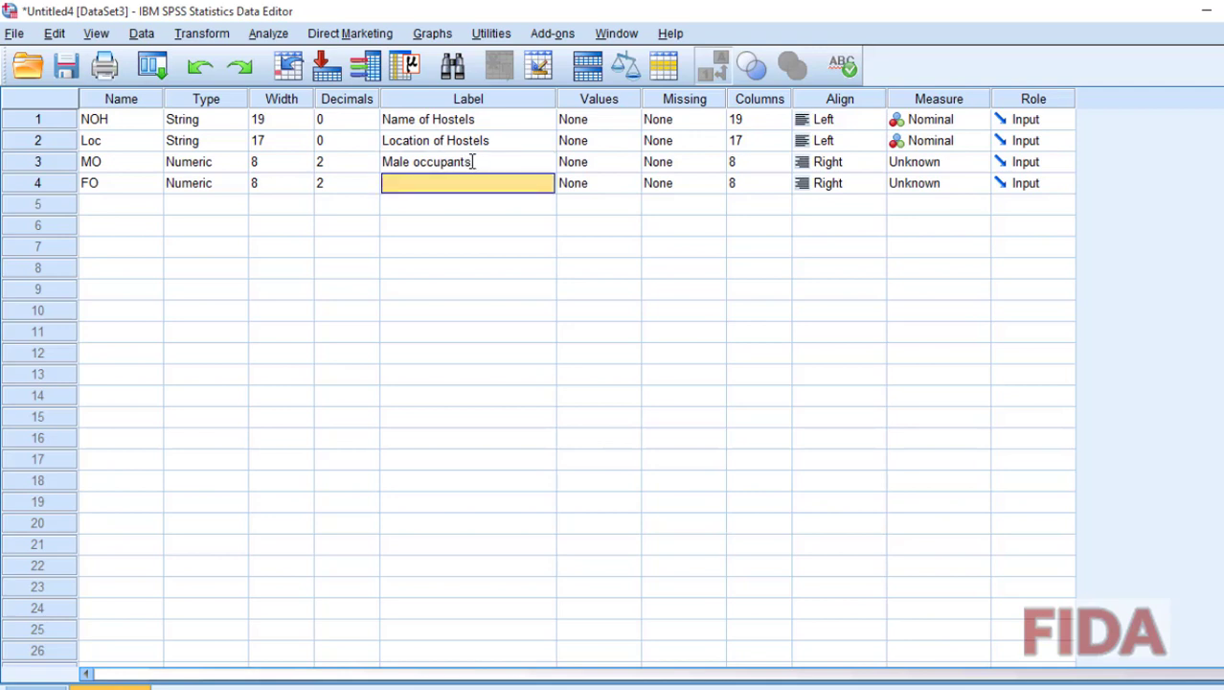
- Label the FO variable "Female occupants"
{"action": "type", "text": "Female"}
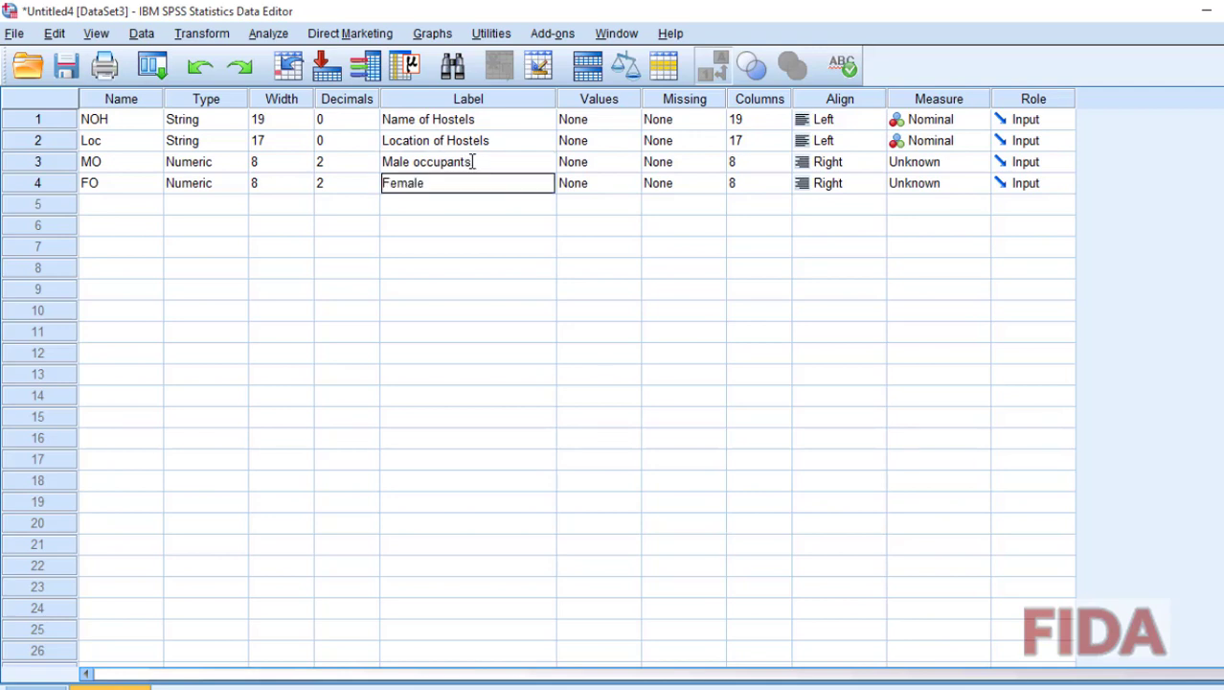
{"action": "type", "text": " occupants"}
{"action": "key", "text": "Return"}
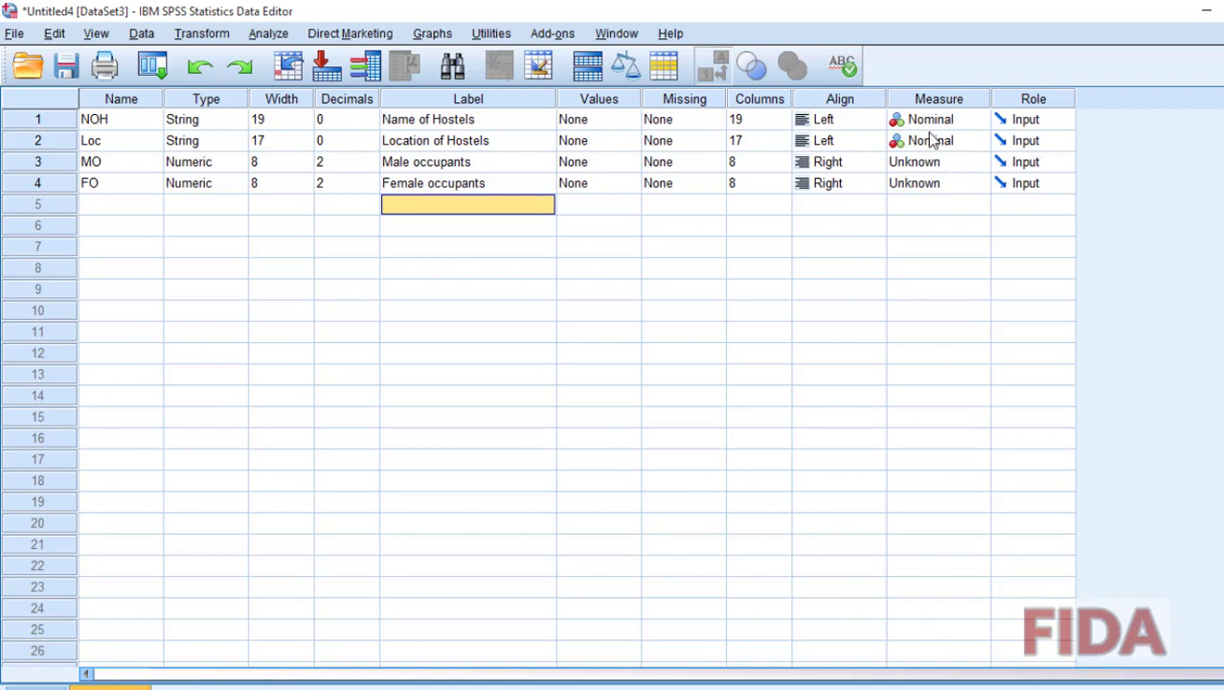
- Set the measurement level of the MO and FO variables to Scale, and return to the data view
{"action": "left_click", "coordinate": [968, 170]}
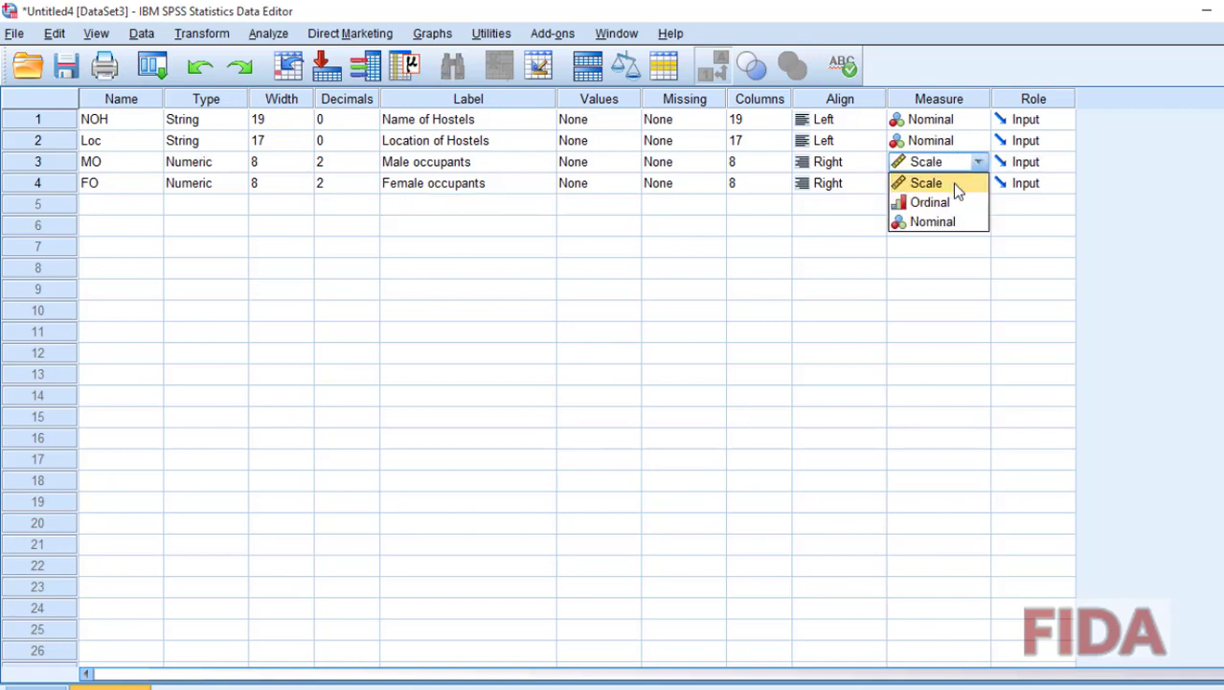
{"action": "left_click", "coordinate": [955, 183]}
{"action": "left_click", "coordinate": [961, 184]}
{"action": "left_click", "coordinate": [954, 204]}
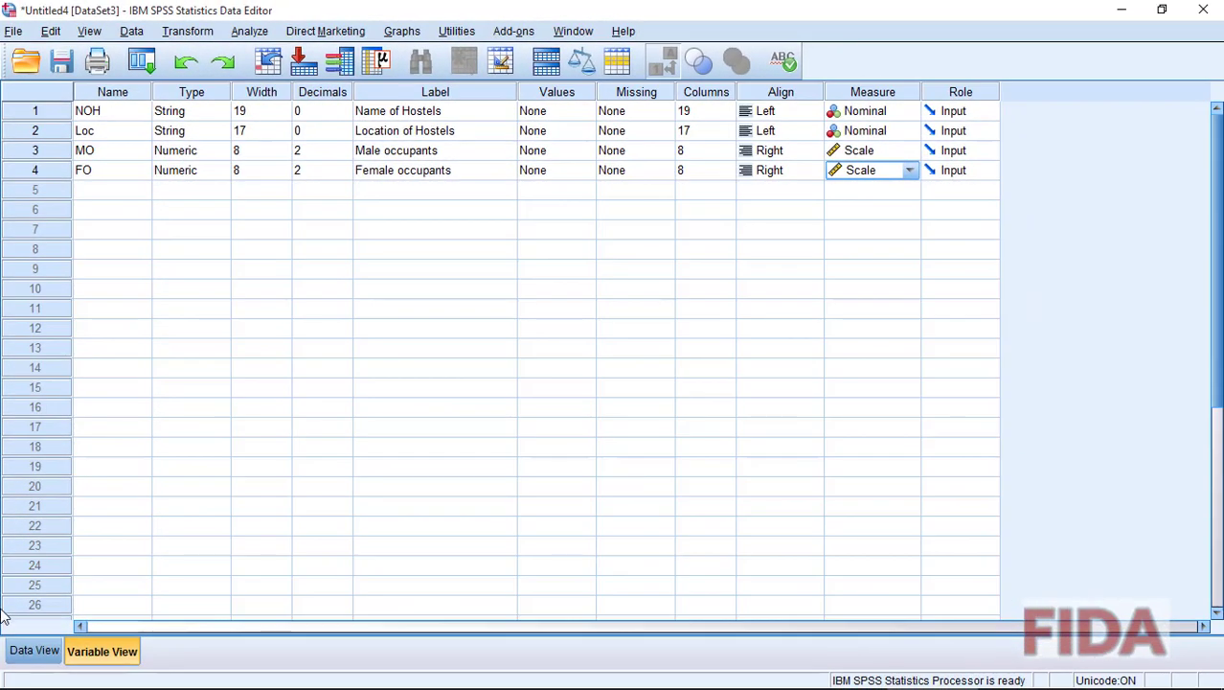
{"action": "left_click", "coordinate": [13, 650]}
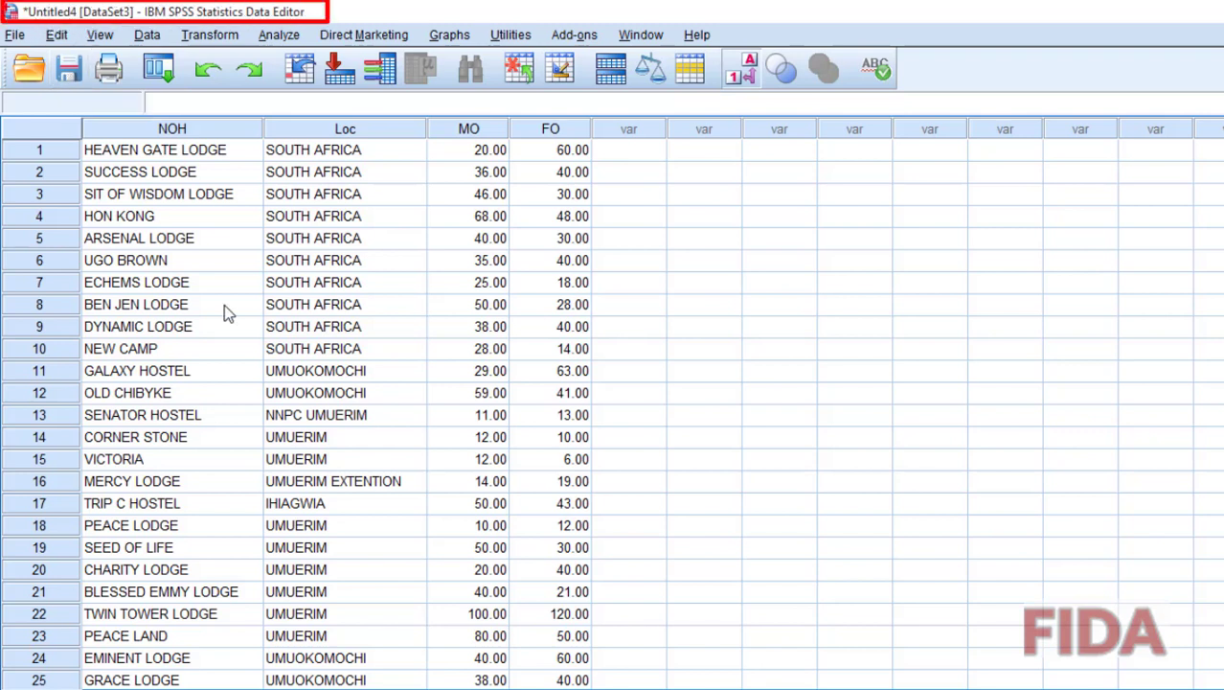
- Start saving the dataset to the Desktop and enter "Hostel Data" as the file name
{"action": "left_click", "coordinate": [14, 36]}
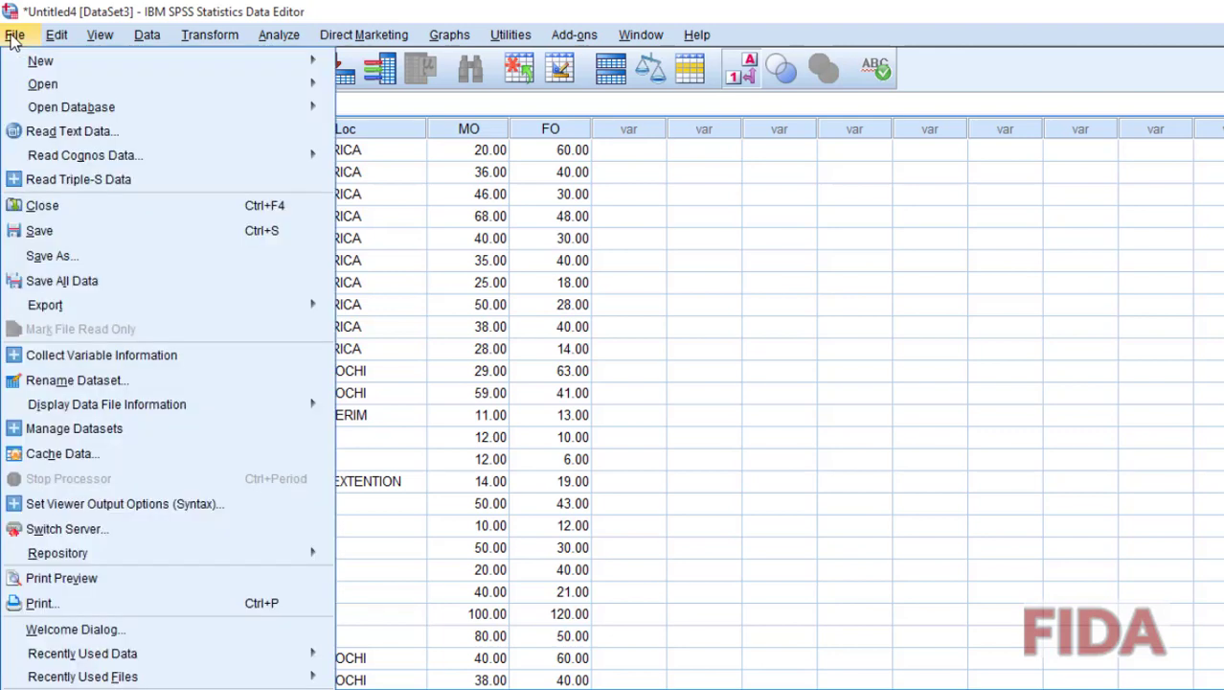
{"action": "left_click", "coordinate": [108, 240]}
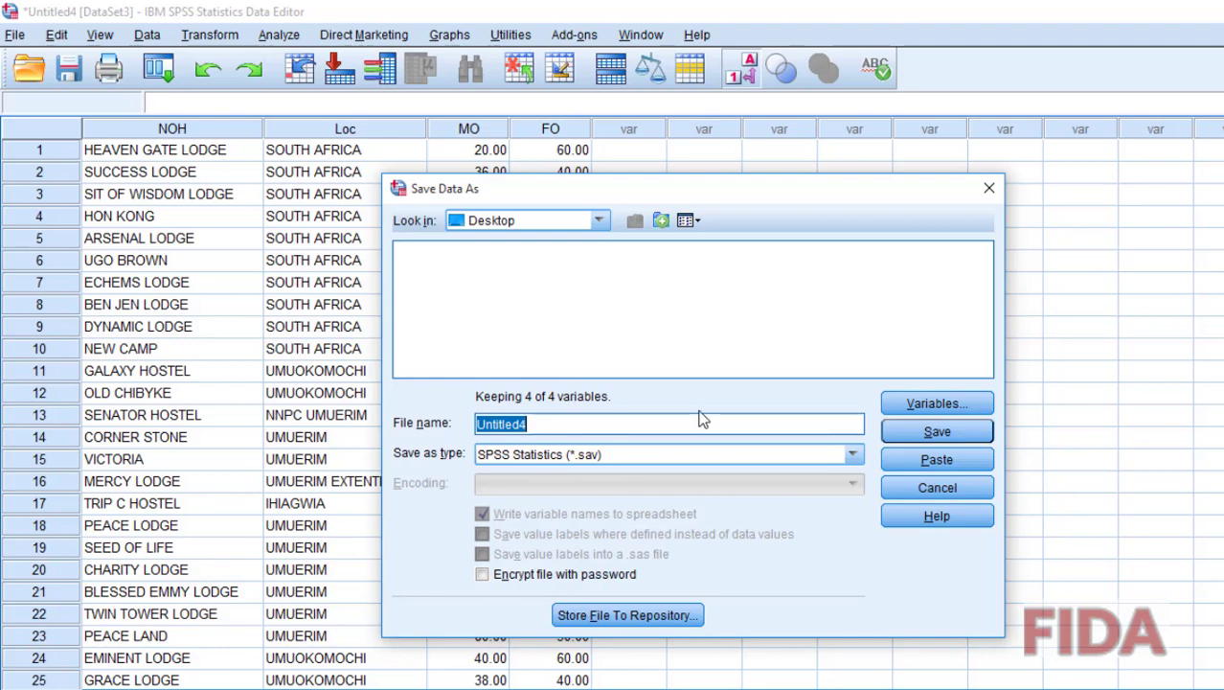
{"action": "type", "text": "Hos"}
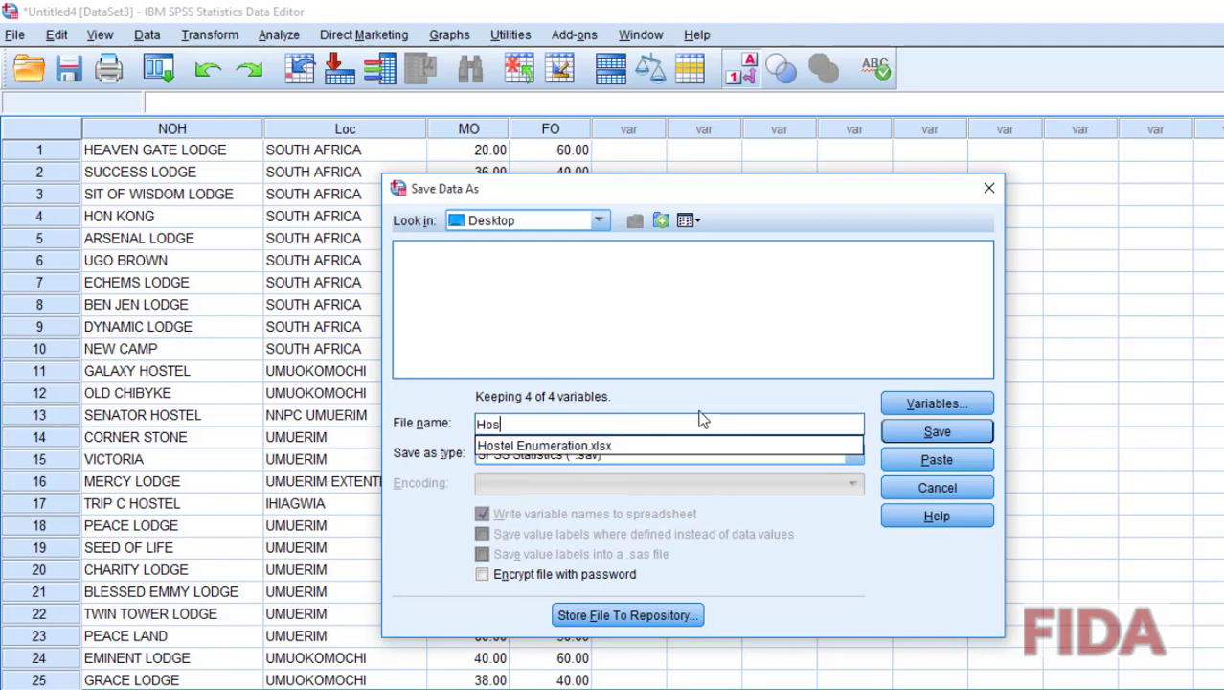
{"action": "type", "text": "tel Data"}
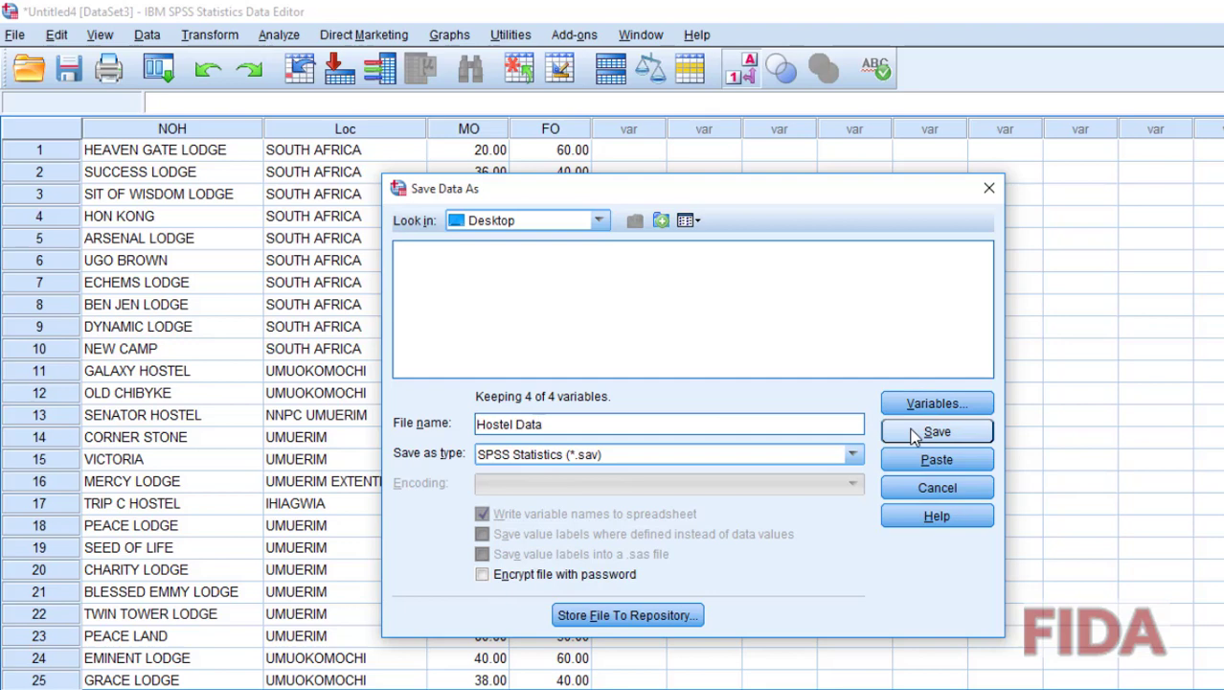
- Look through the file formats available for saving, including the SPSS, delimited text, Excel, dBASE, SAS and Stata types
{"action": "left_click", "coordinate": [853, 454]}
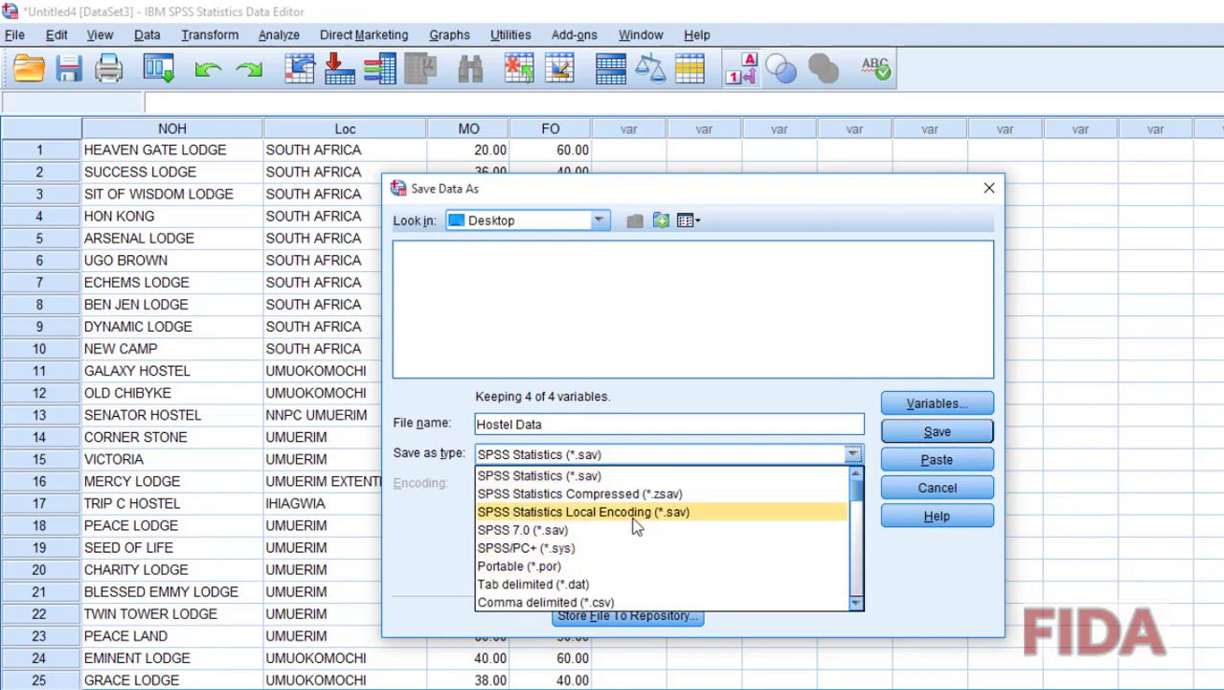
{"action": "scroll", "coordinate": [624, 559], "scroll_direction": "down", "scroll_amount": 1}
{"action": "scroll", "coordinate": [574, 556], "scroll_direction": "down", "scroll_amount": 1}
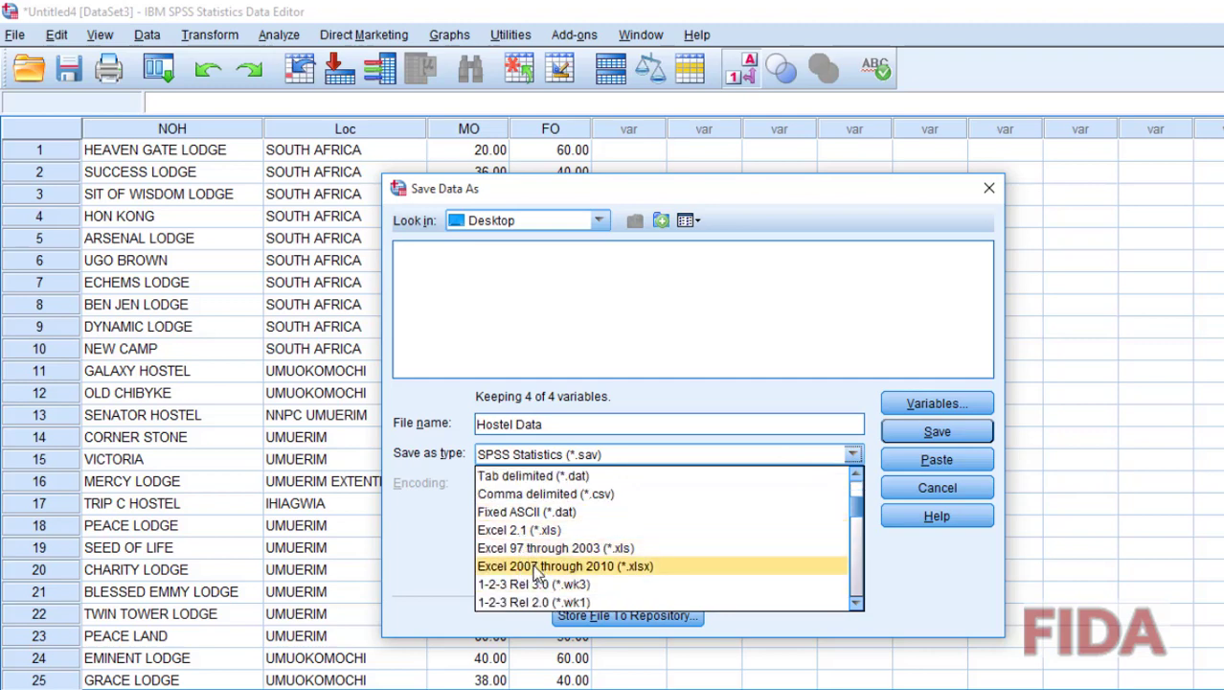
{"action": "scroll", "coordinate": [560, 551], "scroll_direction": "up", "scroll_amount": 1}
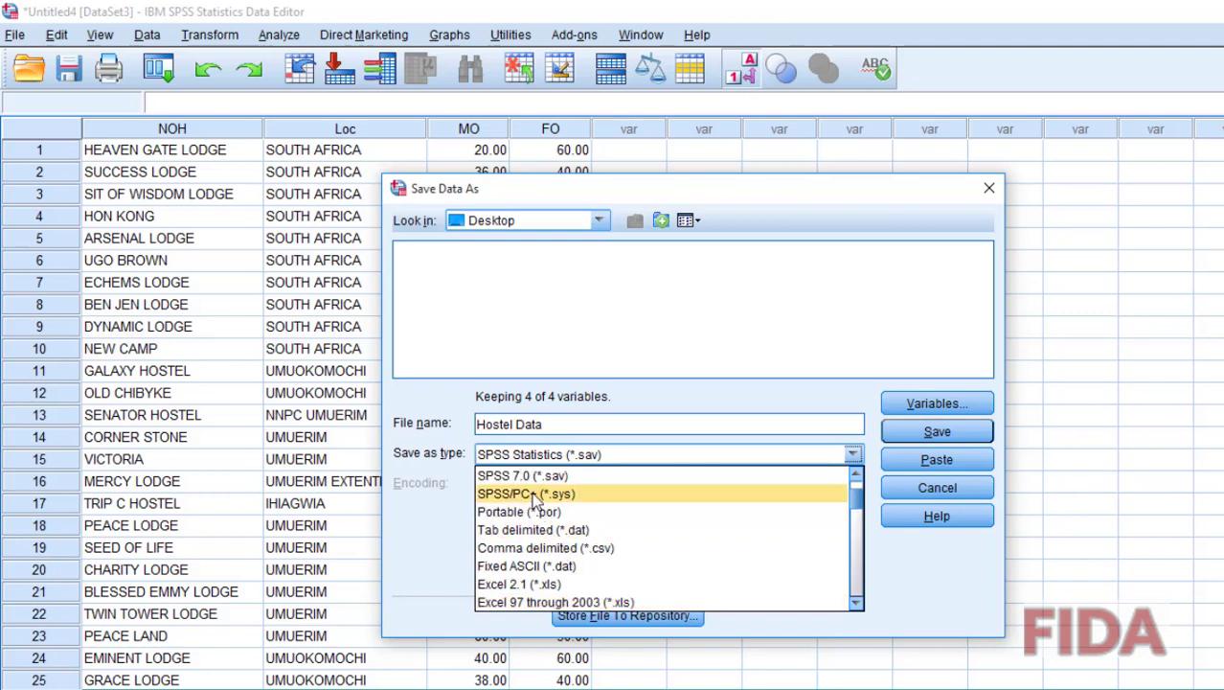
{"action": "scroll", "coordinate": [533, 498], "scroll_direction": "up", "scroll_amount": 1}
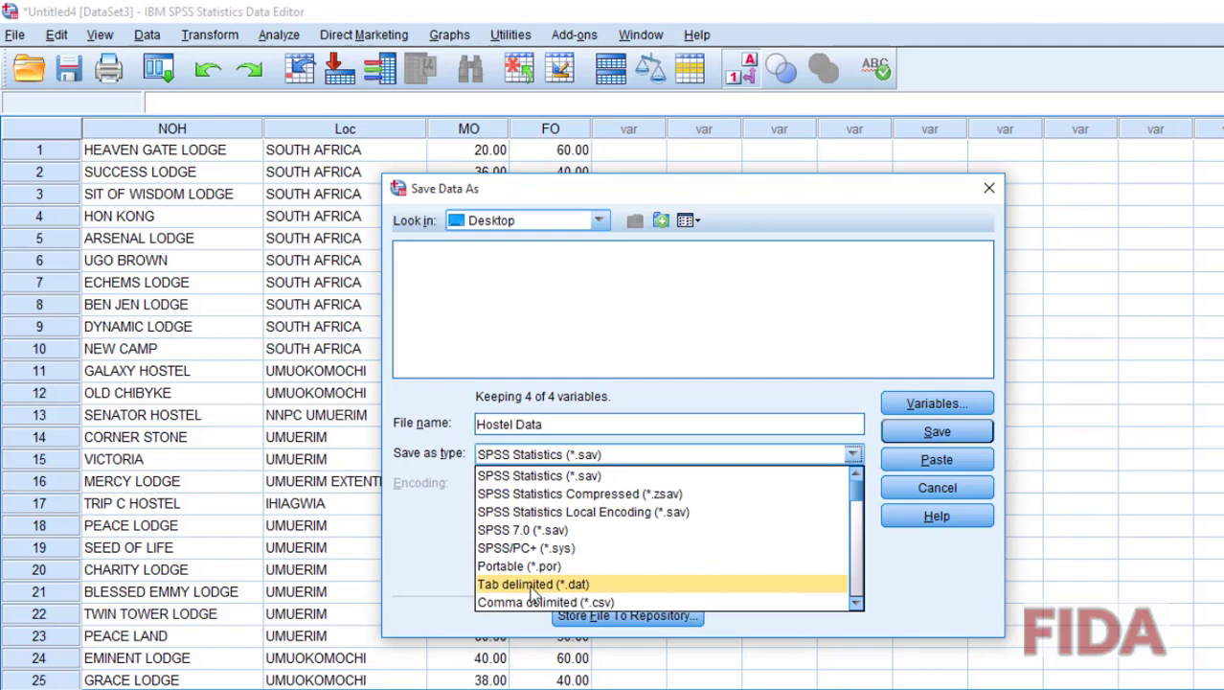
{"action": "scroll", "coordinate": [589, 586], "scroll_direction": "down", "scroll_amount": 2}
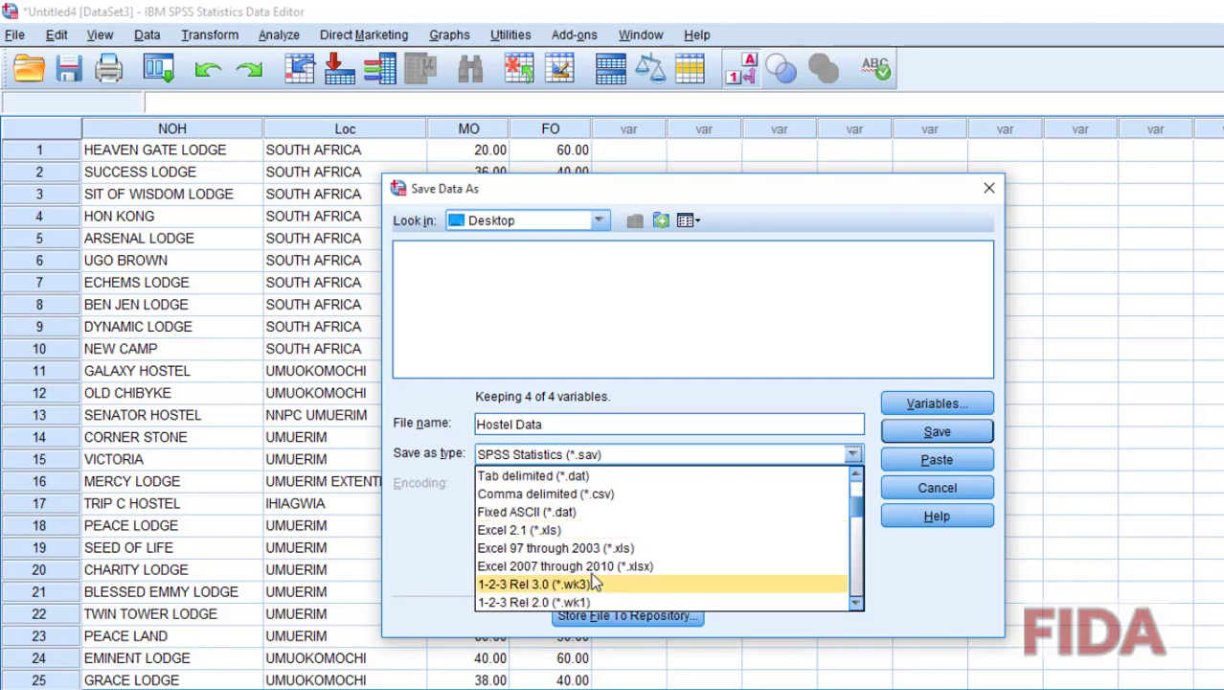
{"action": "scroll", "coordinate": [622, 528], "scroll_direction": "down", "scroll_amount": 4}
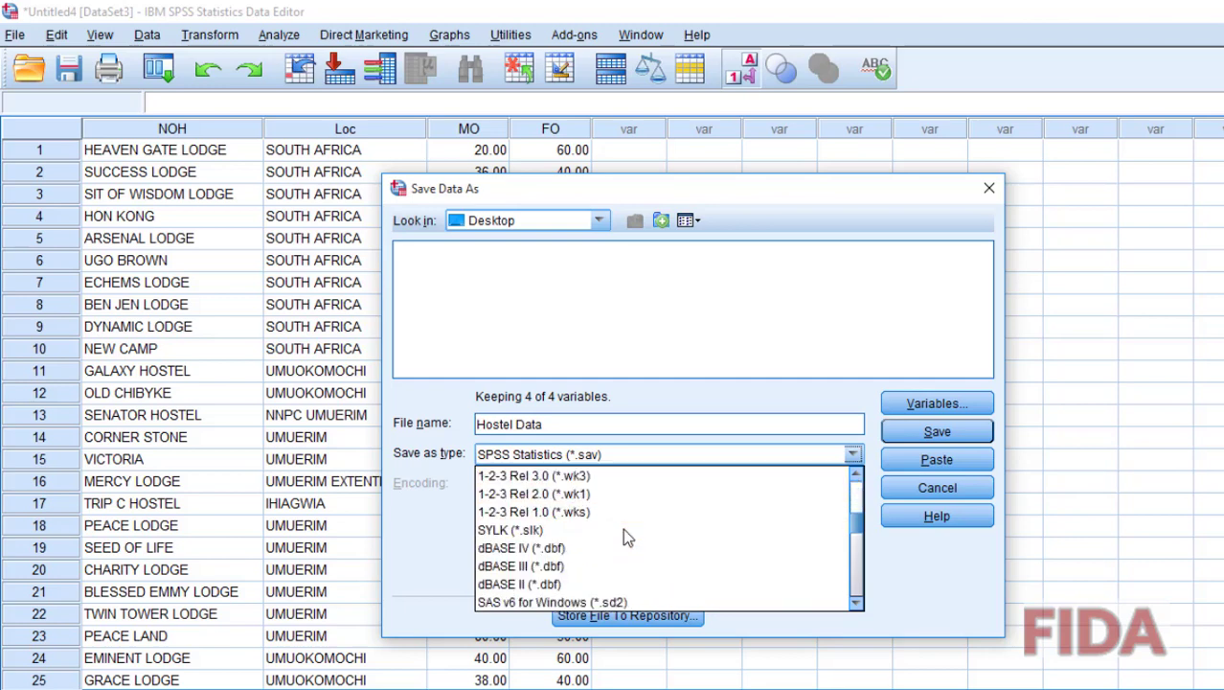
{"action": "scroll", "coordinate": [628, 538], "scroll_direction": "down", "scroll_amount": 4}
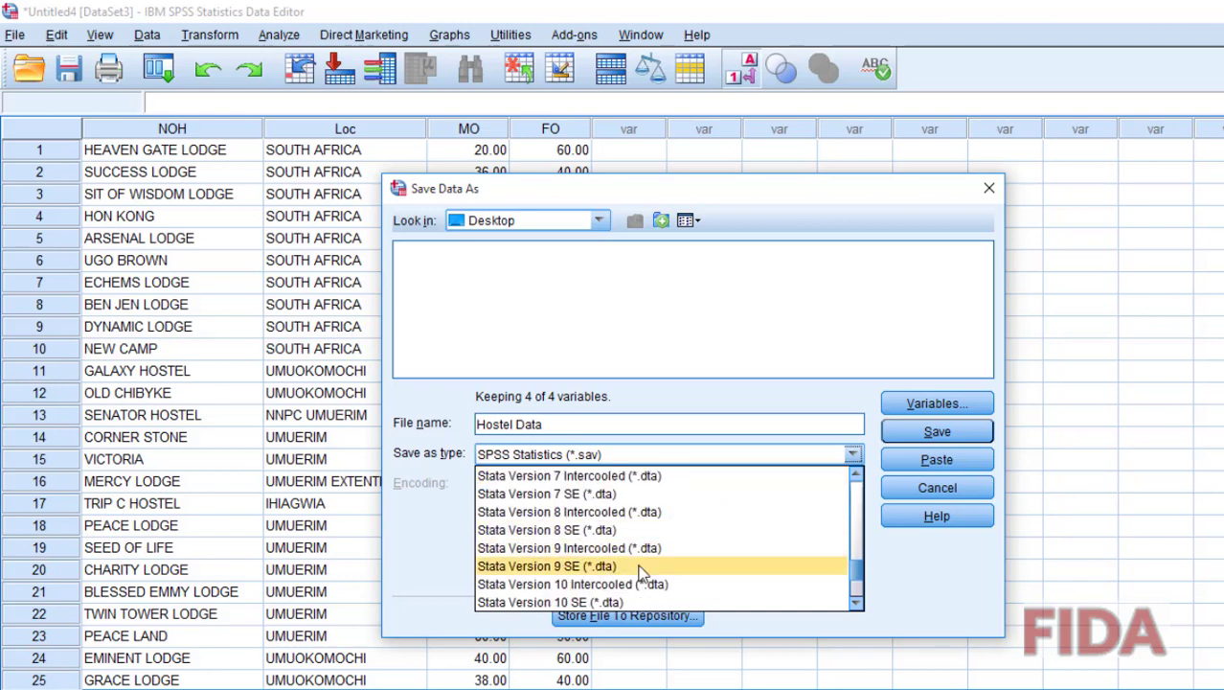
{"action": "scroll", "coordinate": [611, 579], "scroll_direction": "down", "scroll_amount": 2}
{"action": "scroll", "coordinate": [613, 512], "scroll_direction": "up", "scroll_amount": 3}
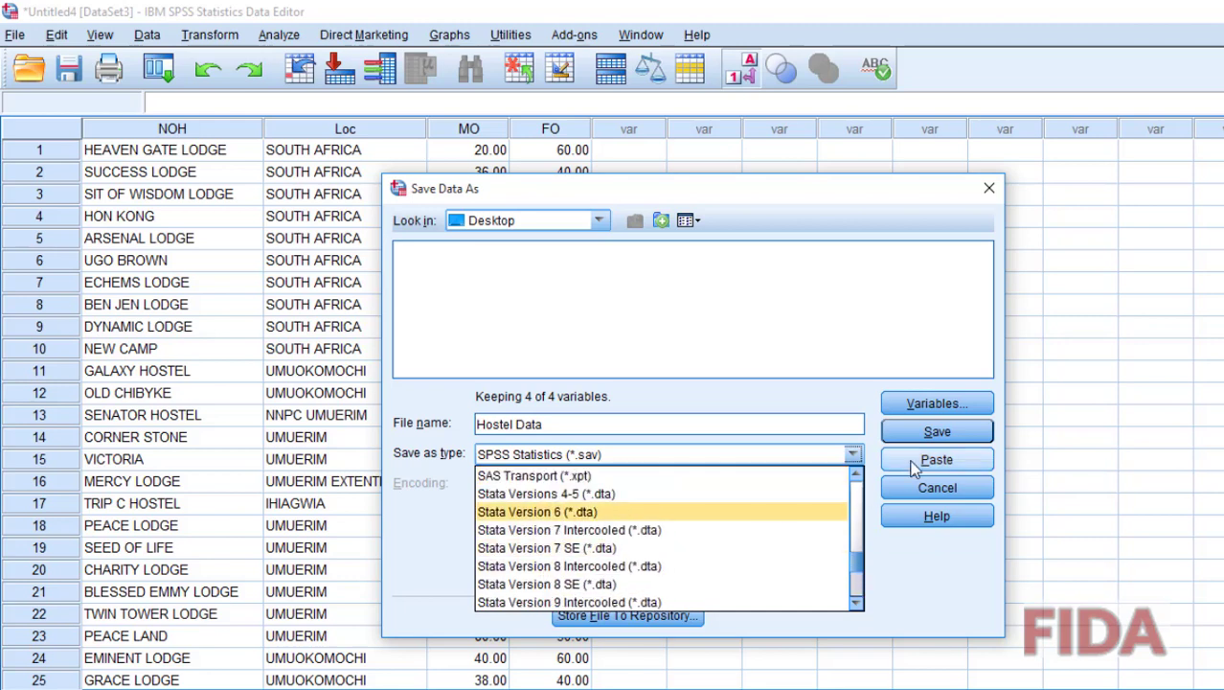
- Keep the SPSS Statistics (*.sav) format and save the Hostel Data file
{"action": "left_click", "coordinate": [831, 388]}
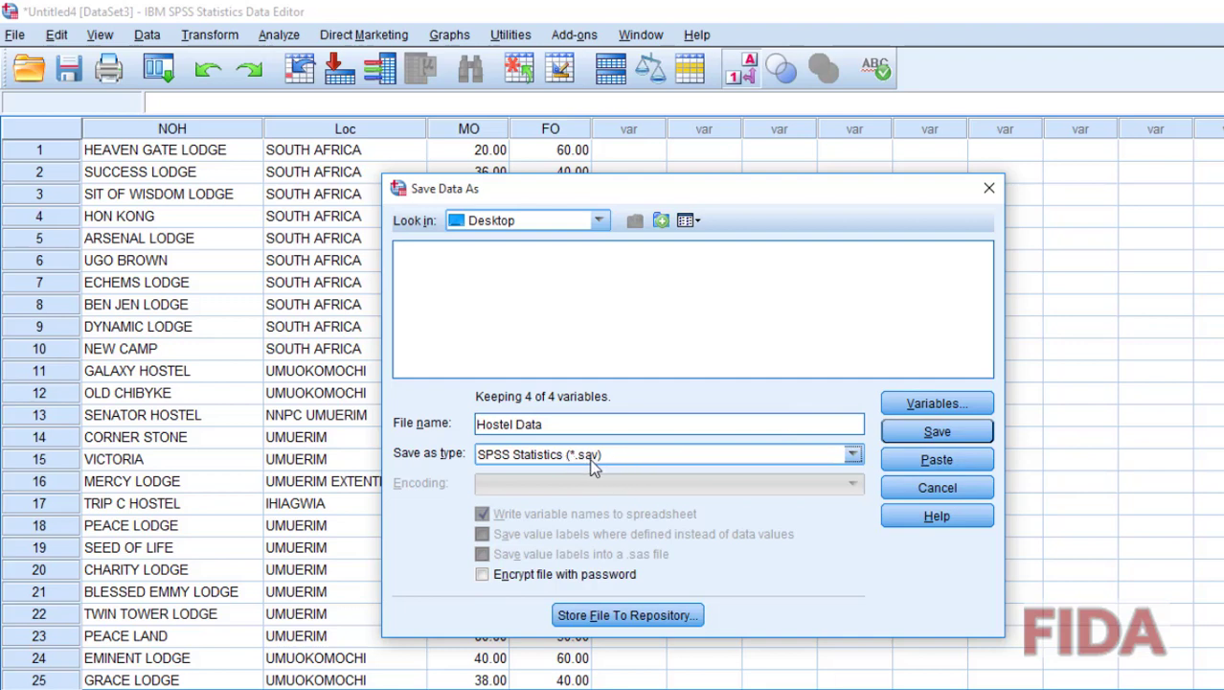
{"action": "left_click", "coordinate": [939, 432]}
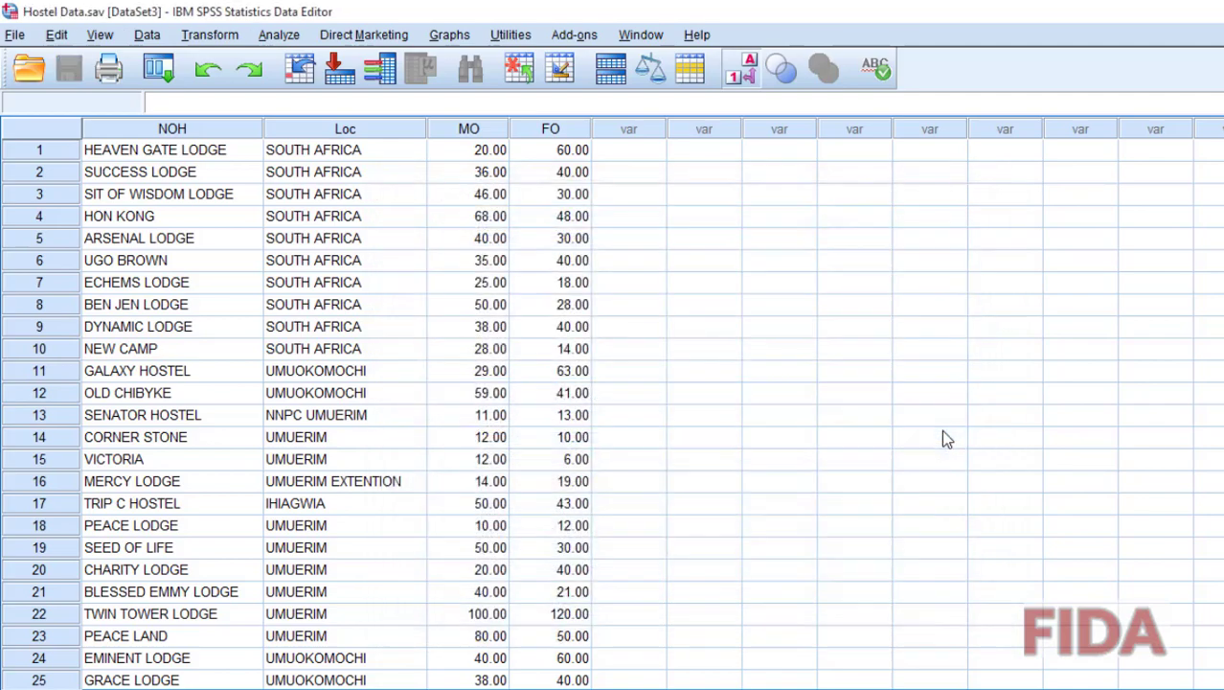